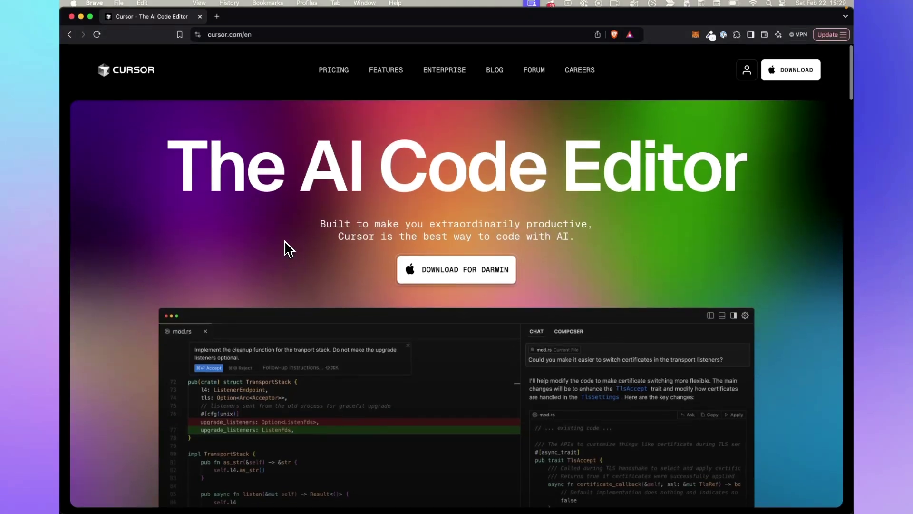
Step: Open cursor.com's pricing page comparing the Hobby, Pro and Business plans
left_click(339, 74)
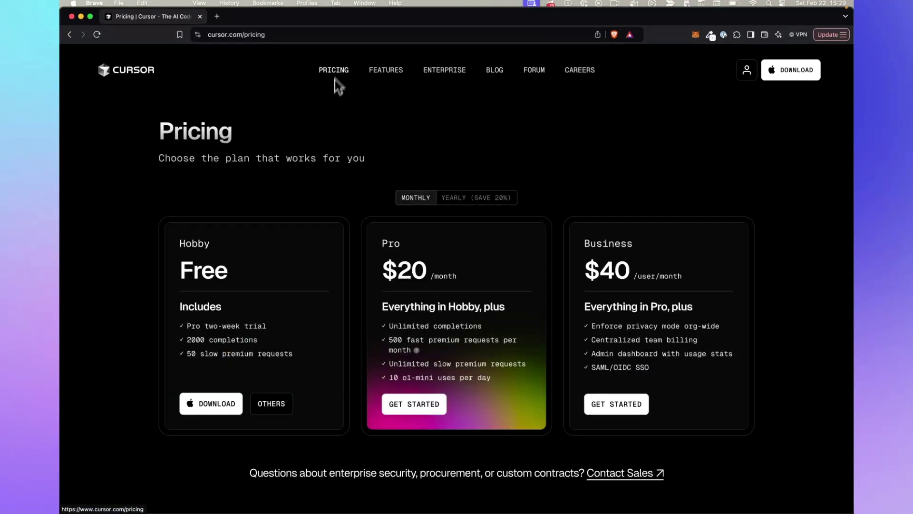
scroll(330, 157, "down", 2)
scroll(326, 157, "up", 1)
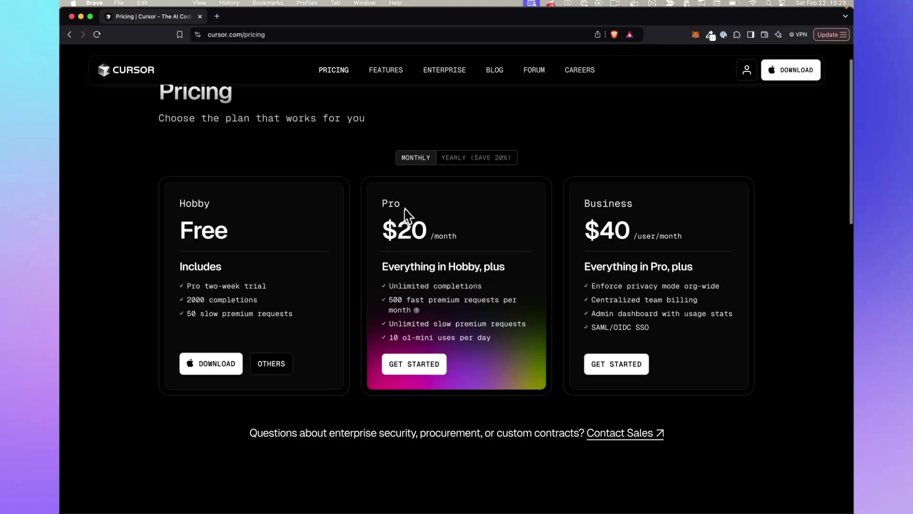
mouse_move(381, 205)
left_mouse_down()
mouse_move(474, 259)
mouse_move(638, 436)
left_mouse_up()
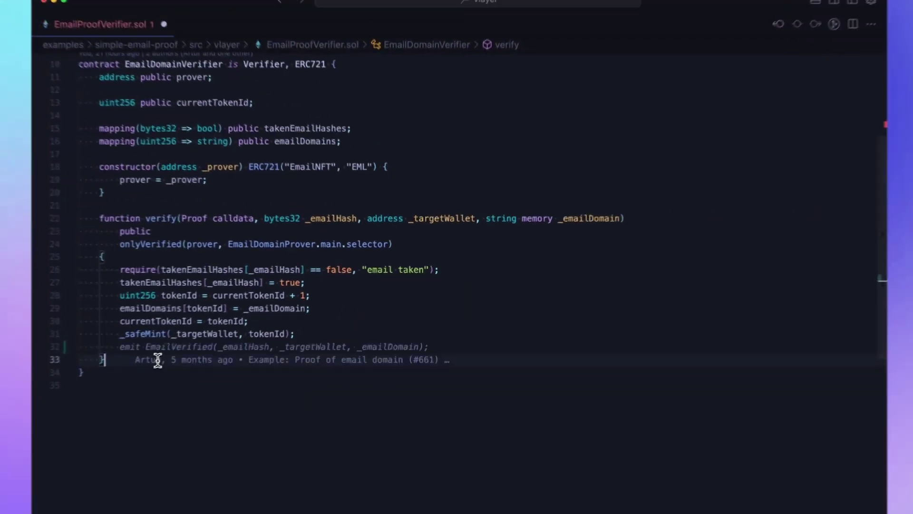
Step: Send the verify function to AI chat requesting per-token metadata URIs linking to external JSON
left_click_drag(73, 265, 71, 225)
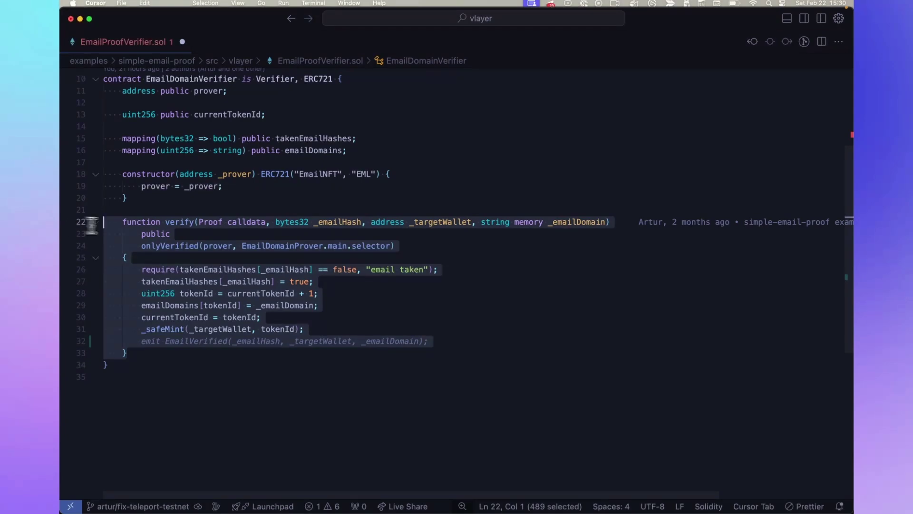
key("ctrl+l")
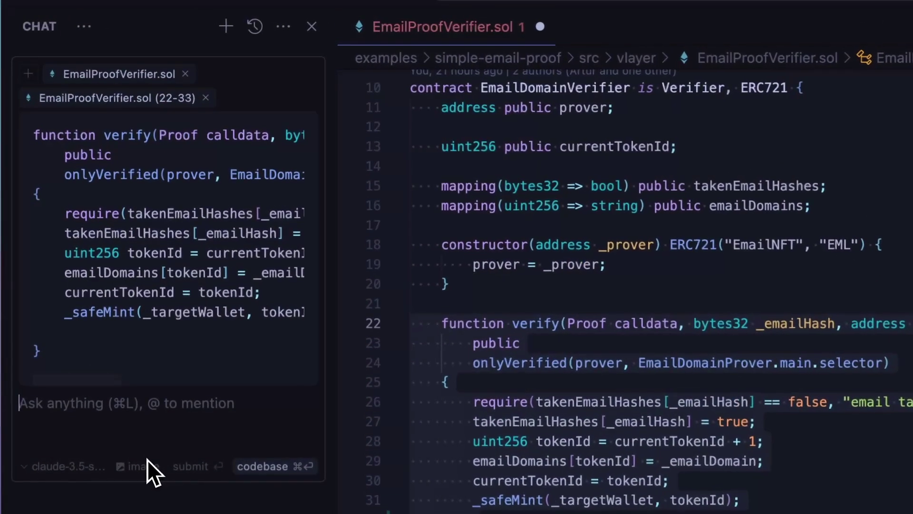
type("Add here setting up meta")
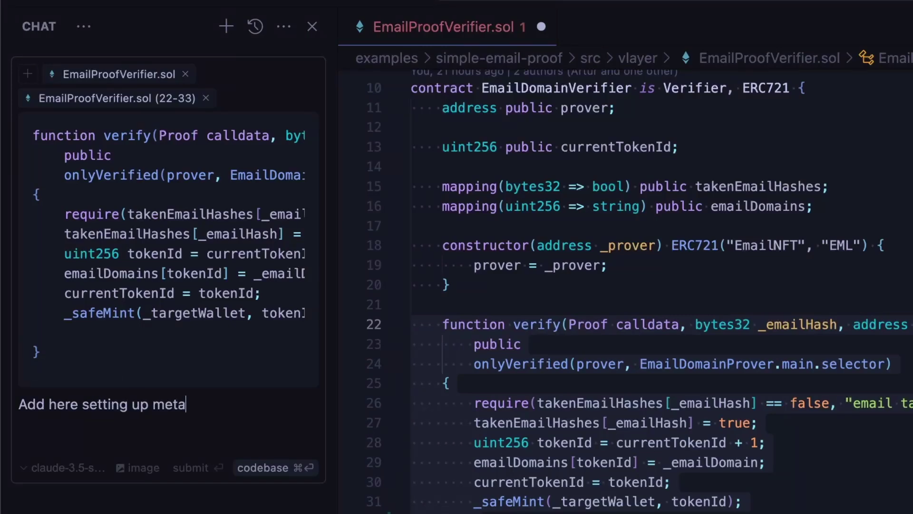
type(" data uri per token")
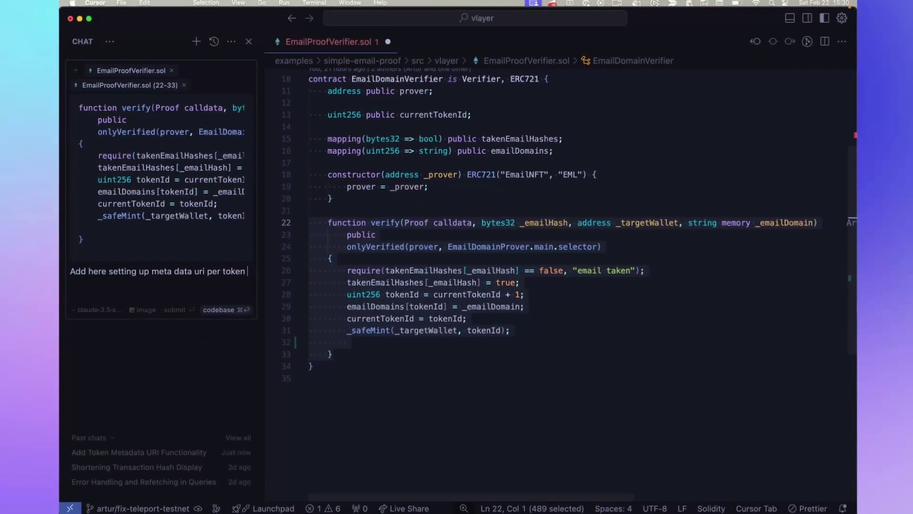
type(" (link is to external JSON s")
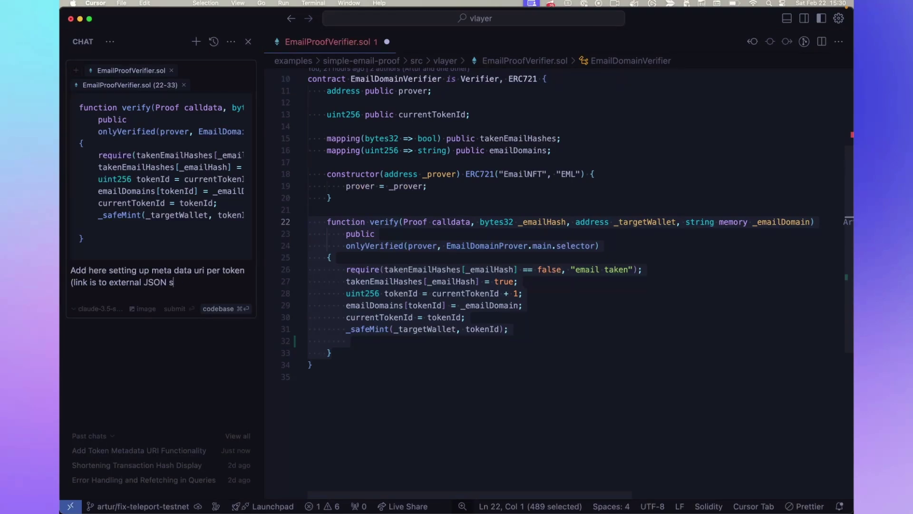
key("BackSpace")
type(")")
key("Return")
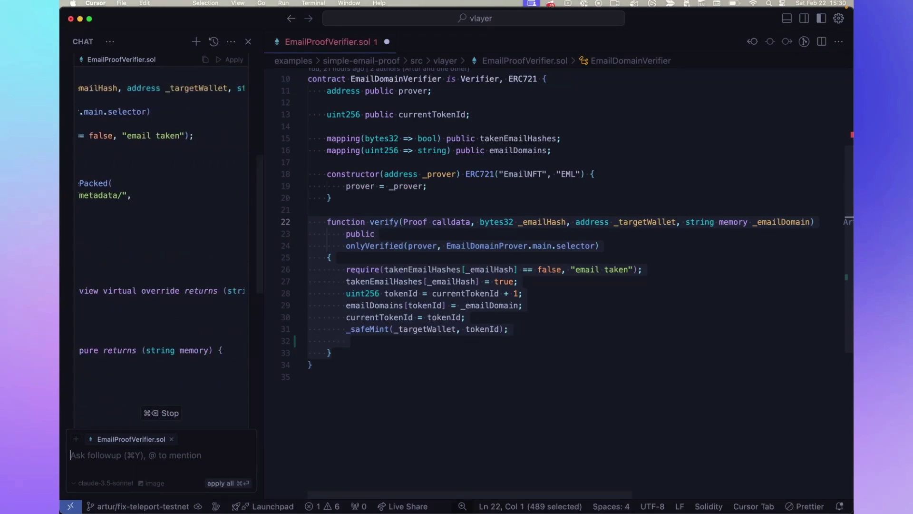
scroll(150, 205, "up", 5)
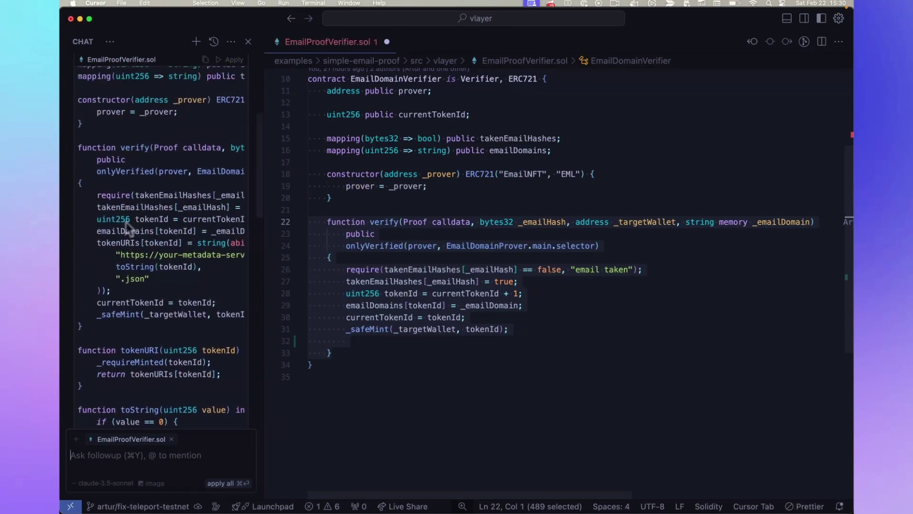
scroll(150, 204, "up", 5)
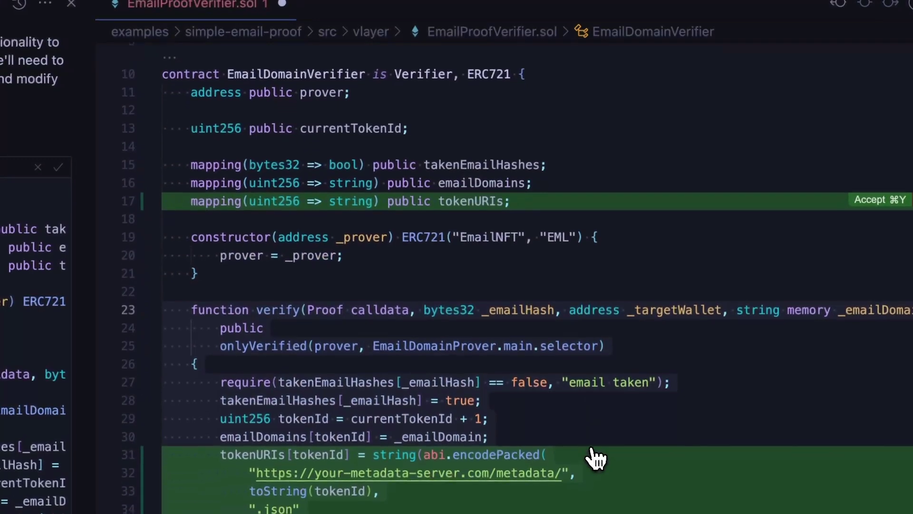
scroll(595, 457, "down", 2)
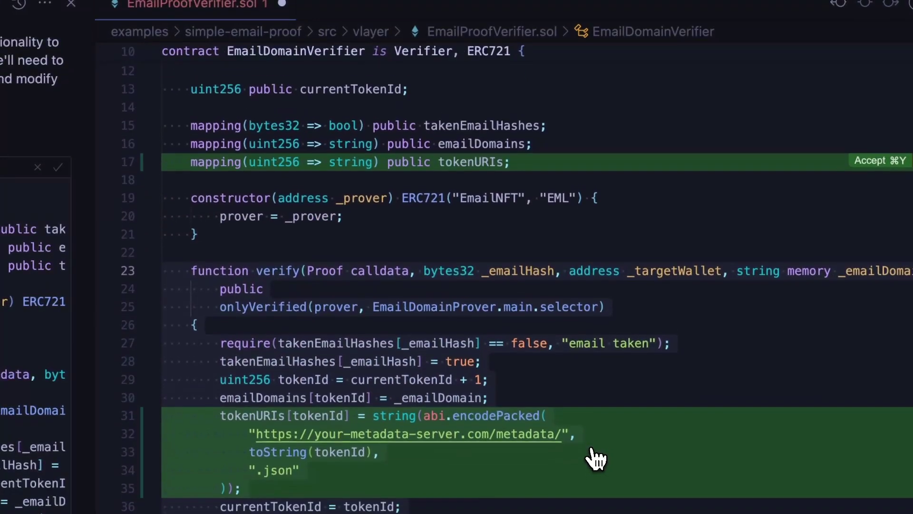
scroll(887, 173, "down", 1)
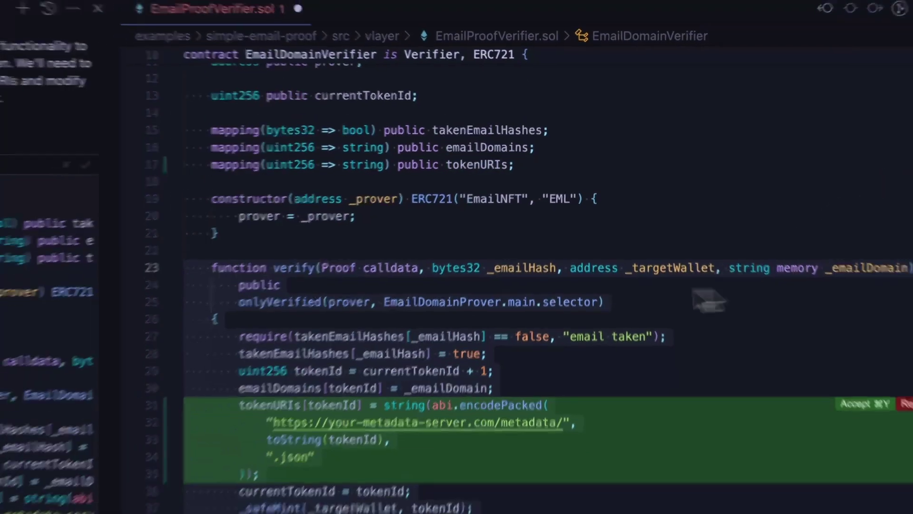
scroll(621, 273, "down", 2)
scroll(621, 274, "down", 2)
scroll(622, 273, "up", 1)
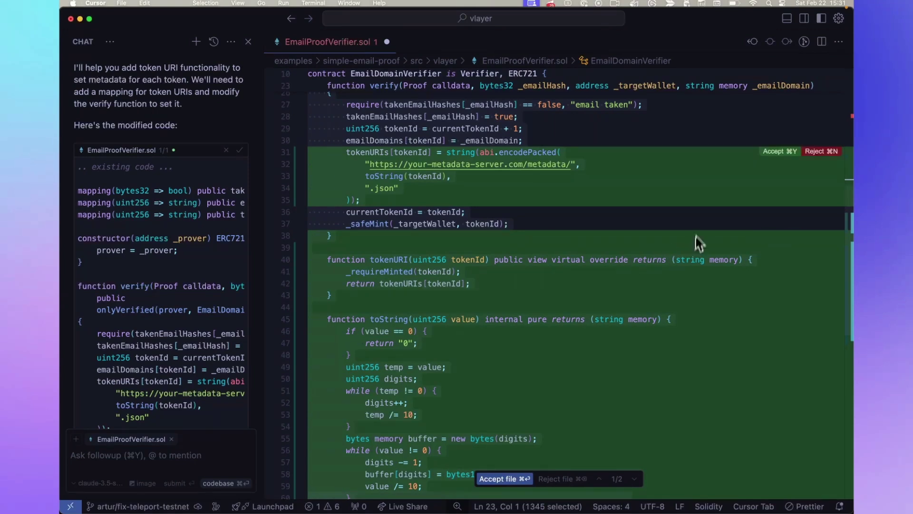
Step: Accept the tokenURIs assignment in verify and the remaining tokenURI and toString changes
left_click(775, 152)
left_click(772, 236)
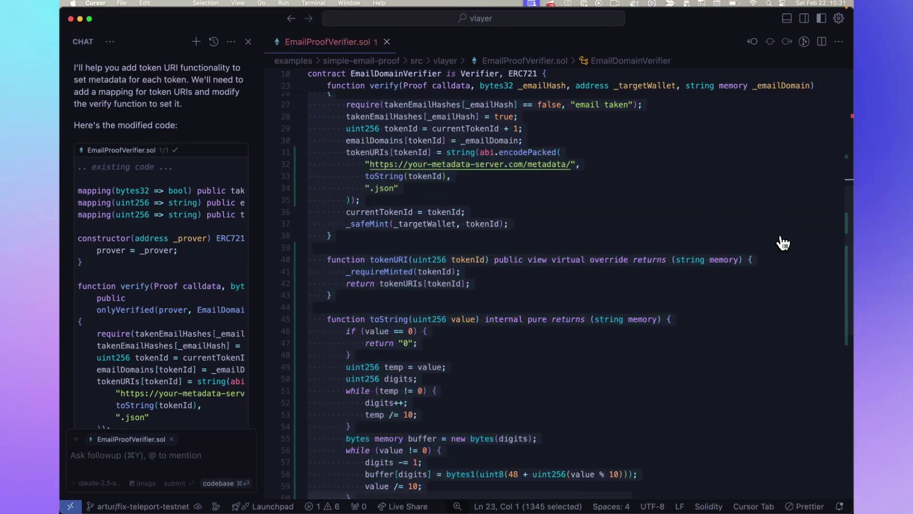
scroll(765, 312, "down", 3)
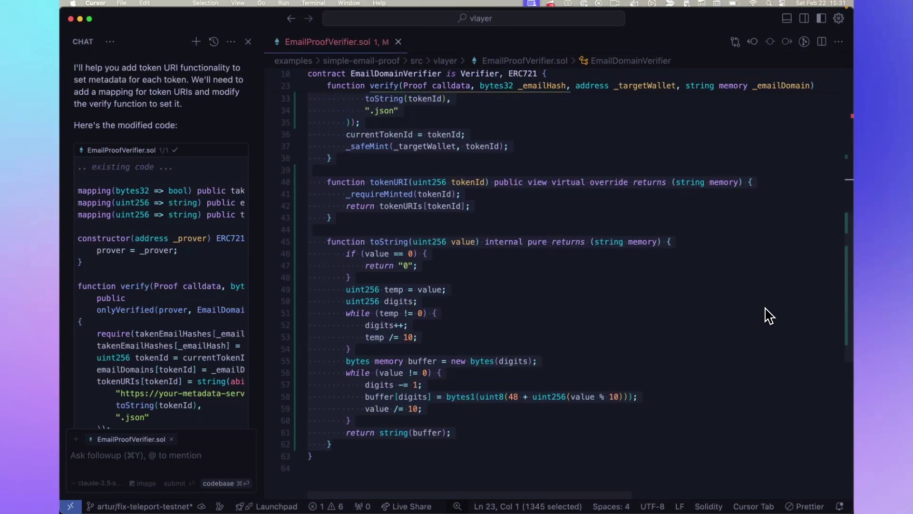
scroll(767, 316, "up", 2)
scroll(528, 286, "down", 3)
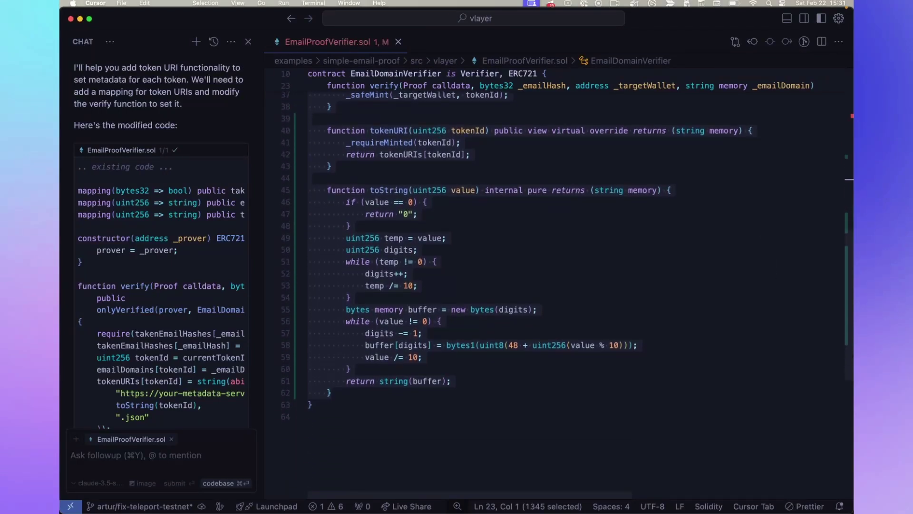
scroll(563, 286, "up", 1)
scroll(563, 285, "up", 3)
scroll(564, 285, "up", 1)
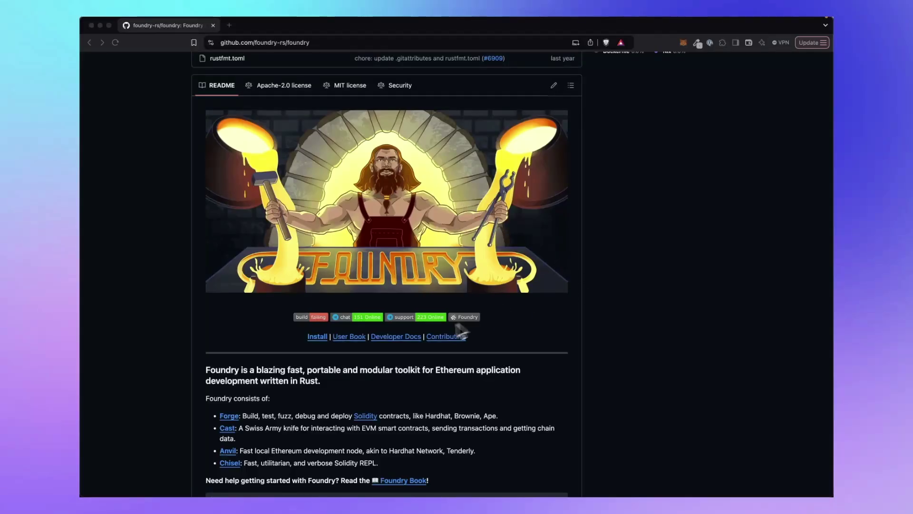
scroll(499, 335, "down", 1)
scroll(465, 341, "down", 2)
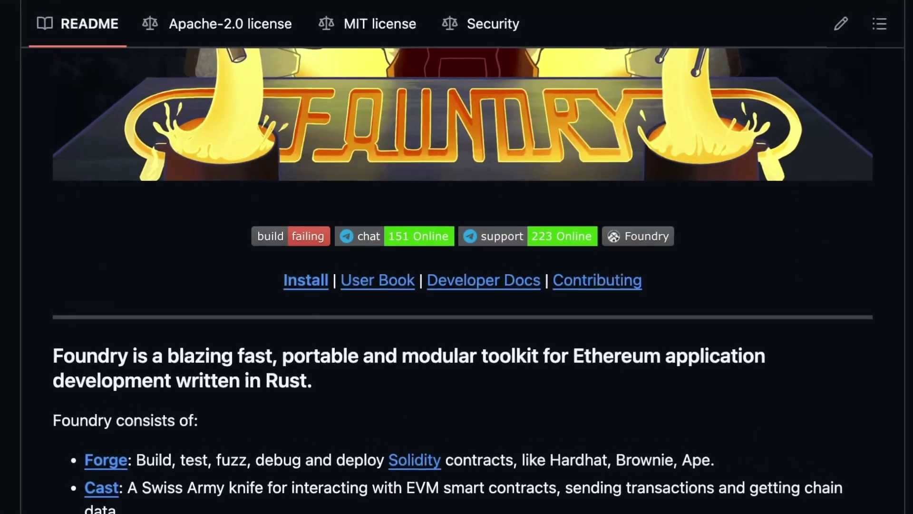
scroll(457, 286, "down", 2)
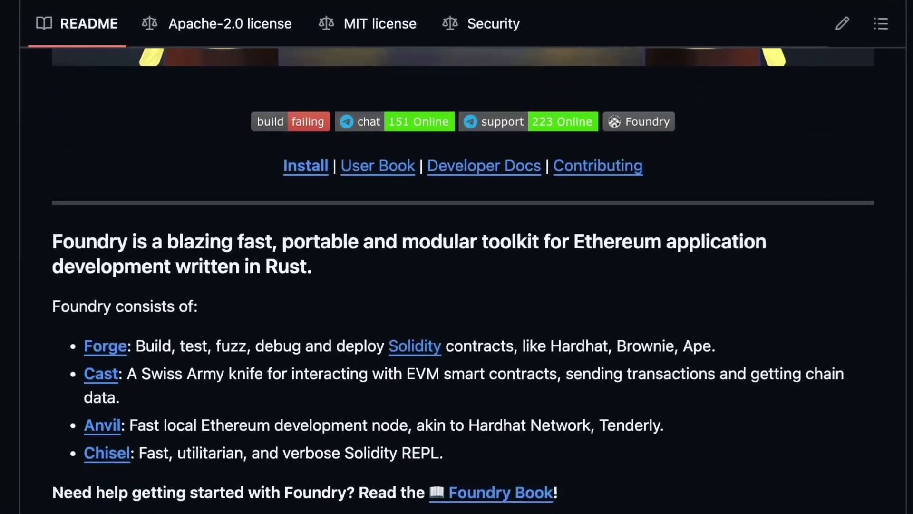
scroll(457, 285, "down", 2)
scroll(457, 286, "down", 3)
scroll(456, 286, "down", 3)
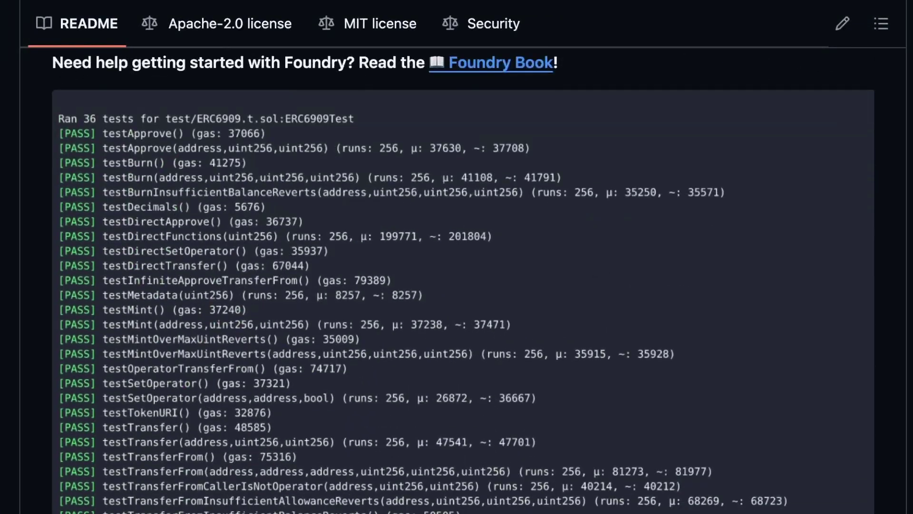
scroll(457, 285, "down", 3)
scroll(457, 285, "down", 3)
scroll(457, 285, "down", 3)
scroll(456, 285, "down", 1)
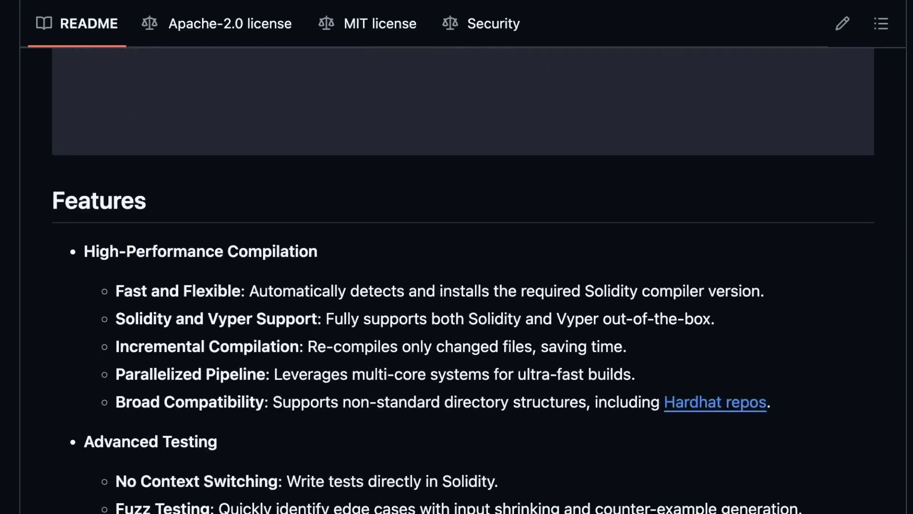
scroll(457, 285, "down", 2)
scroll(457, 286, "down", 3)
scroll(457, 285, "down", 4)
scroll(457, 285, "down", 3)
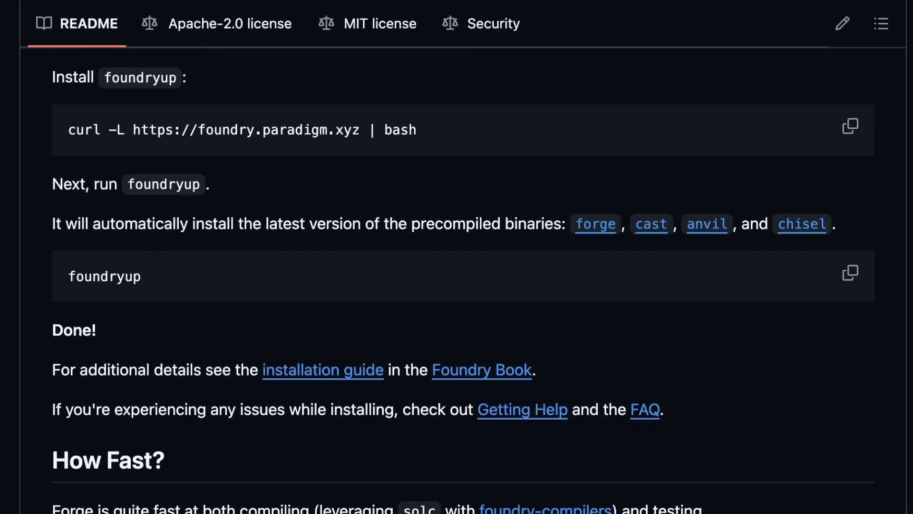
scroll(457, 285, "down", 1)
scroll(456, 286, "down", 1)
scroll(457, 285, "down", 2)
scroll(456, 286, "down", 2)
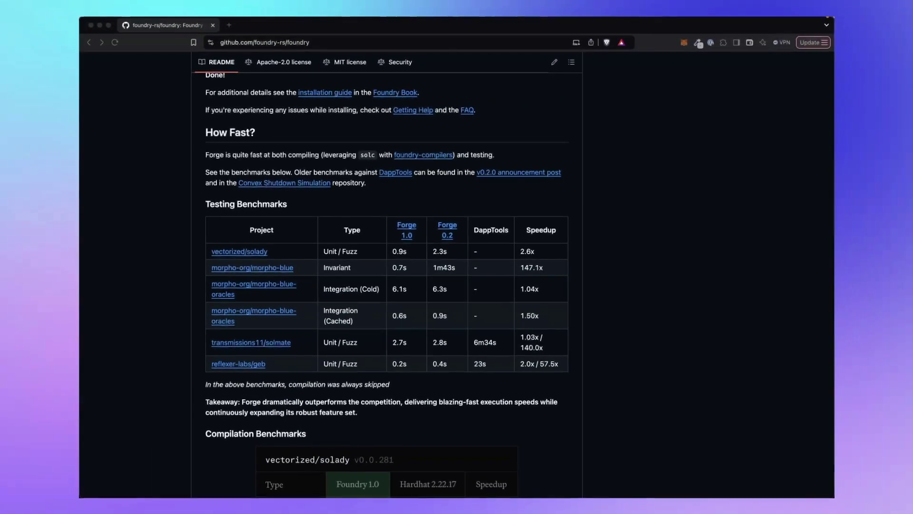
scroll(386, 285, "down", 1)
scroll(386, 285, "down", 3)
scroll(385, 286, "down", 2)
scroll(386, 286, "down", 2)
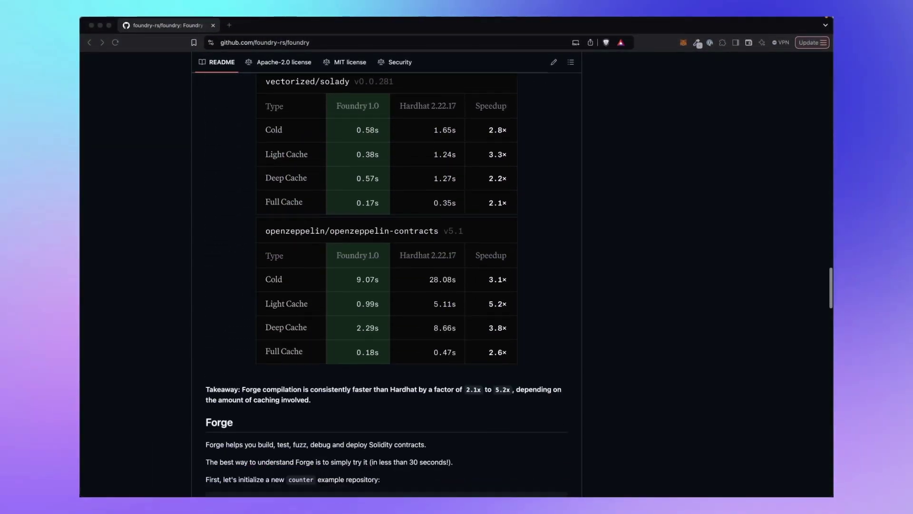
scroll(385, 286, "down", 2)
scroll(385, 286, "down", 2)
scroll(385, 285, "down", 3)
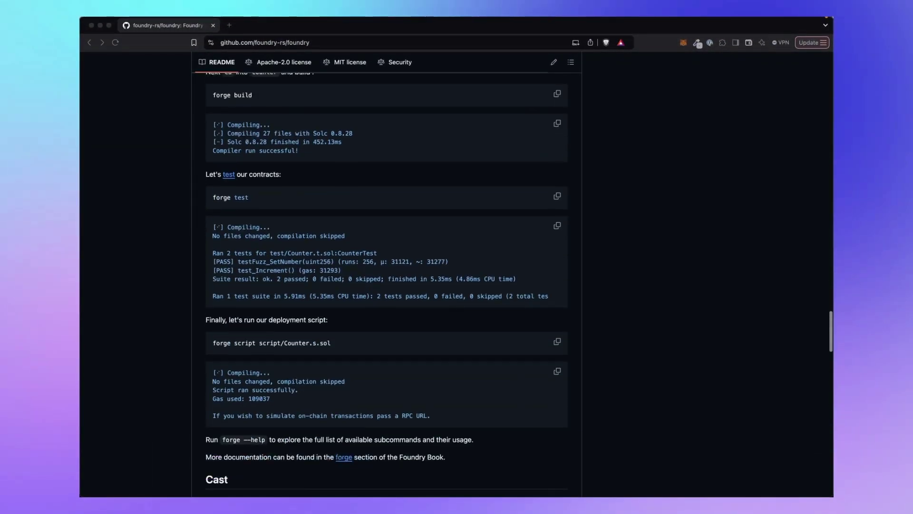
scroll(385, 285, "down", 1)
scroll(385, 285, "down", 1)
scroll(385, 285, "down", 1)
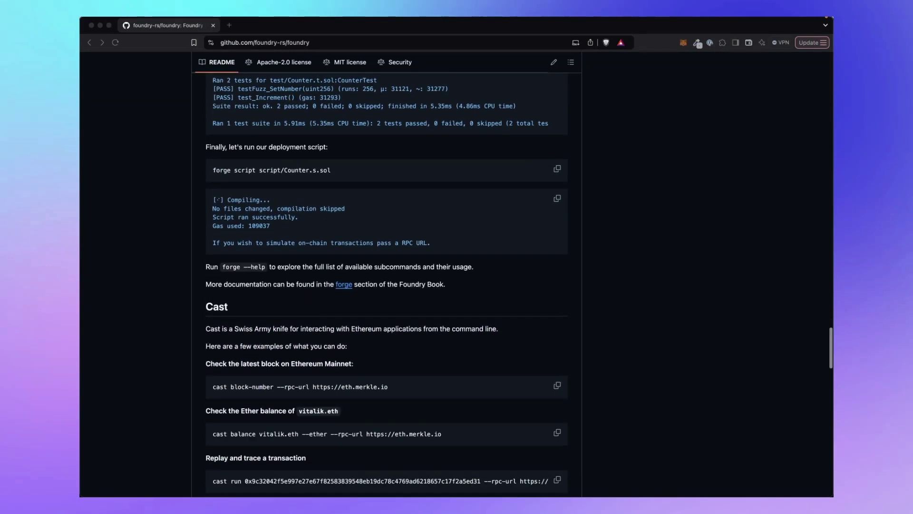
scroll(385, 286, "down", 2)
scroll(386, 285, "down", 1)
scroll(385, 285, "down", 1)
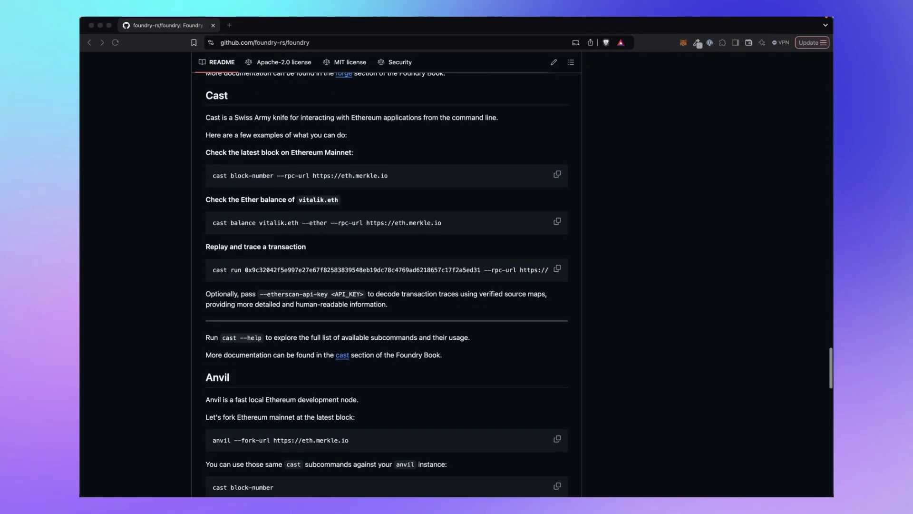
scroll(385, 285, "down", 2)
scroll(385, 285, "down", 2)
scroll(385, 286, "down", 2)
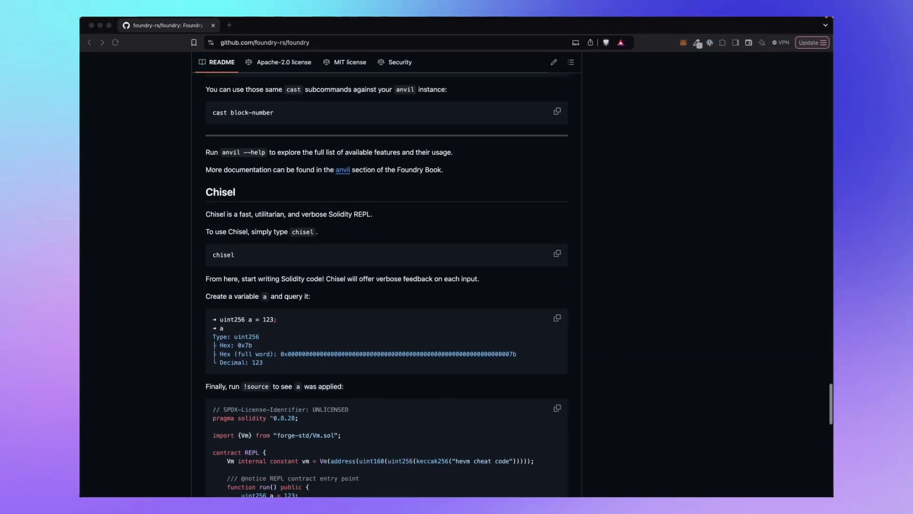
scroll(385, 285, "down", 2)
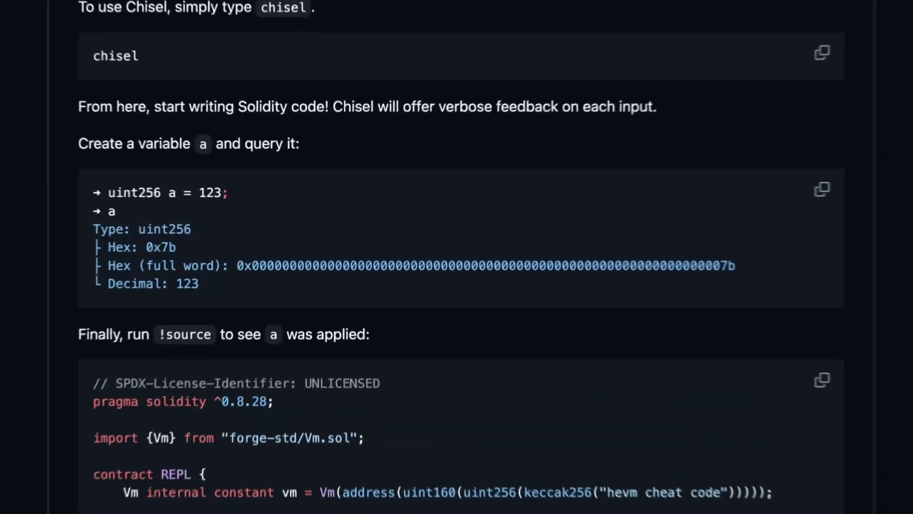
scroll(385, 285, "down", 1)
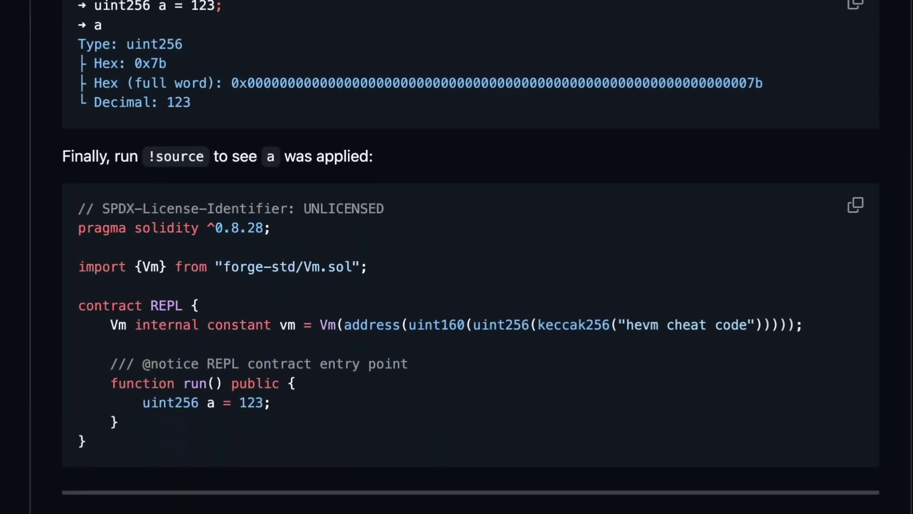
scroll(385, 285, "down", 2)
scroll(578, 467, "down", 2)
scroll(578, 467, "down", 2)
scroll(578, 467, "down", 2)
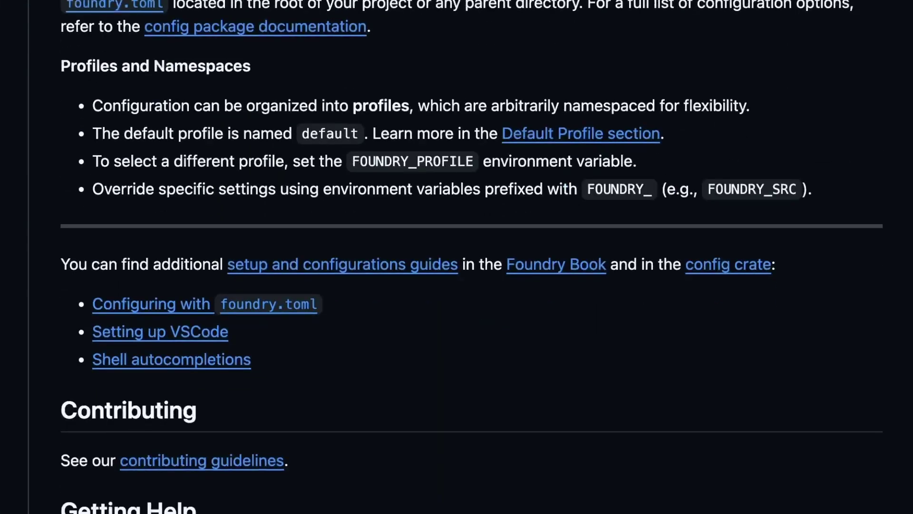
scroll(578, 467, "down", 2)
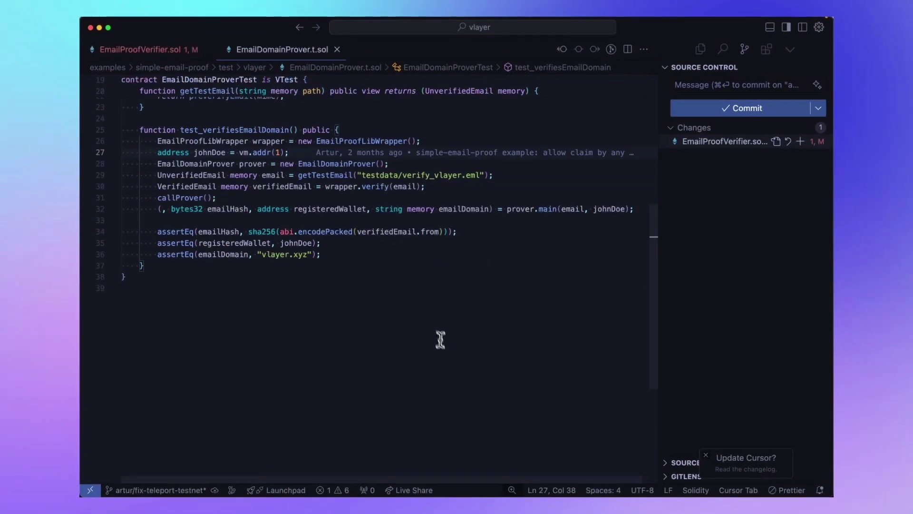
scroll(441, 339, "up", 3)
scroll(447, 347, "up", 4)
scroll(447, 346, "up", 3)
scroll(447, 347, "down", 4)
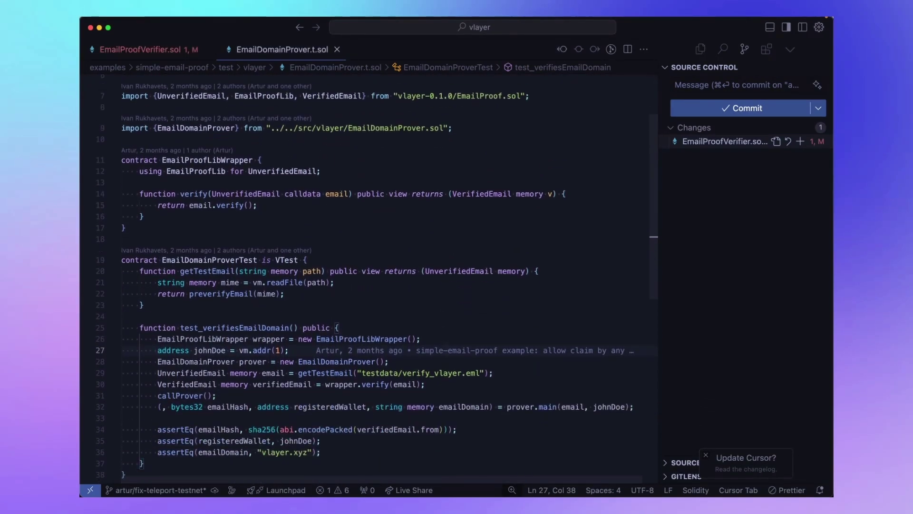
scroll(446, 347, "down", 2)
scroll(446, 347, "down", 1)
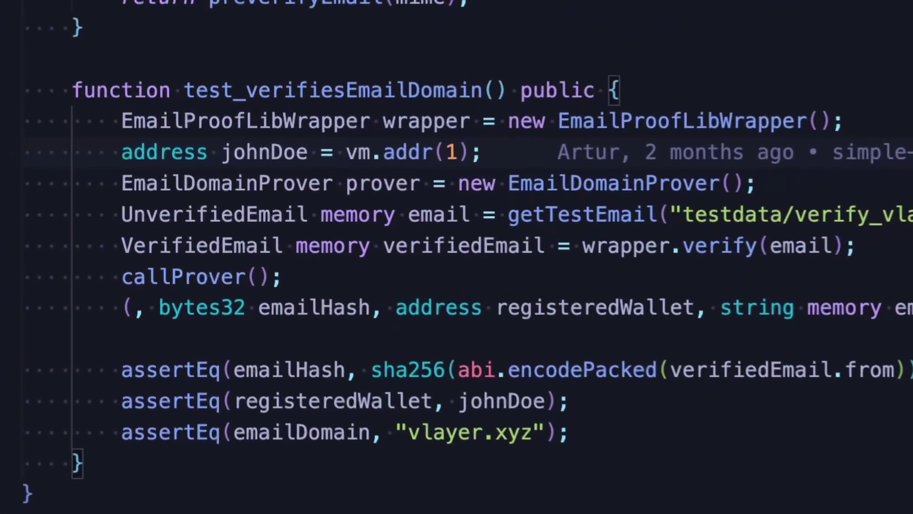
Step: Select the callProver call through the last assertEq in EmailDomainProver.t.sol
left_click(613, 400)
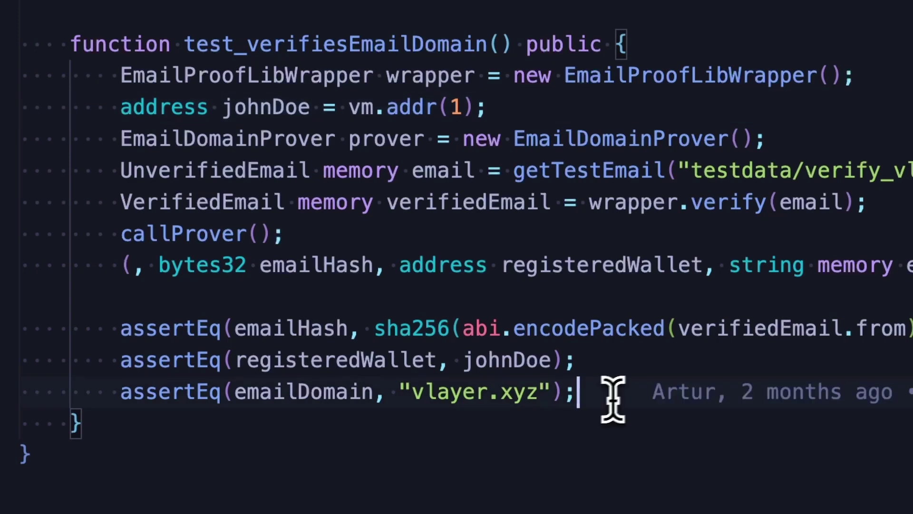
left_click_drag(611, 400, 43, 234)
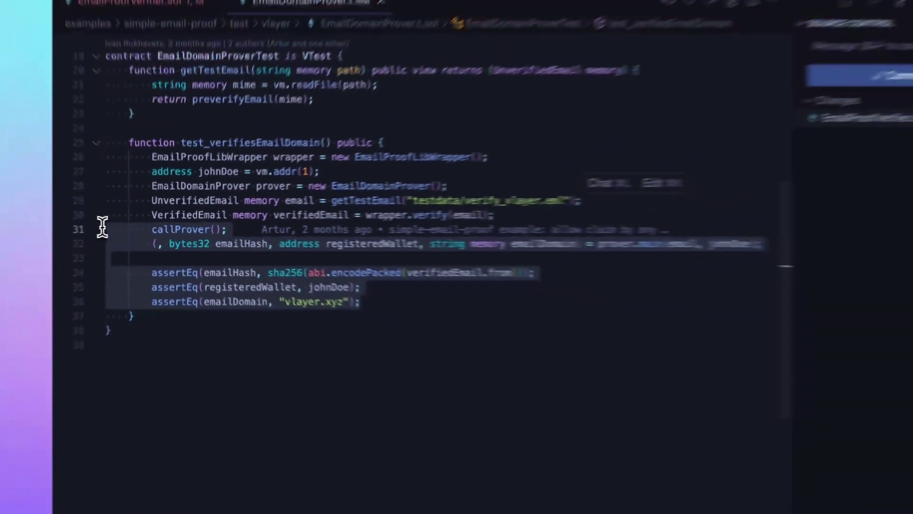
Step: Run anvil in the integrated terminal on 127.0.0.1:8545 and maximise the terminal panel
key("ctrl+grave")
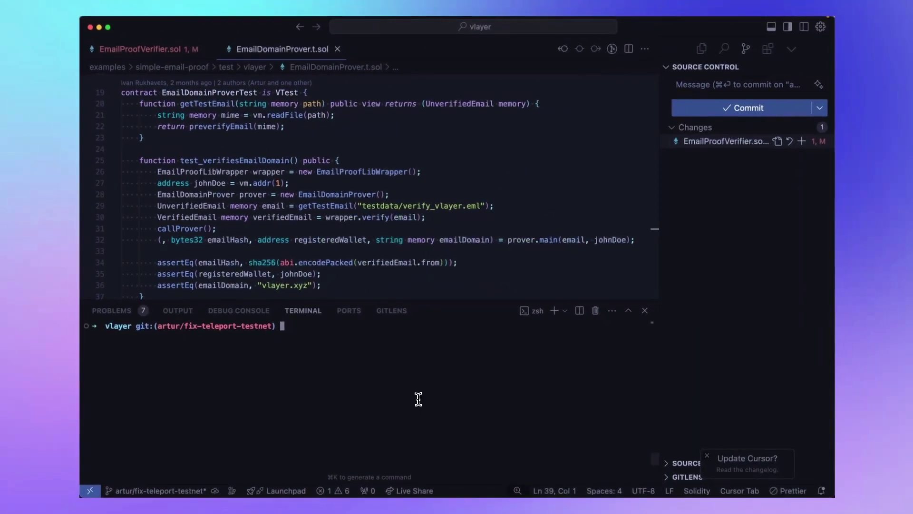
type("a")
type("nv")
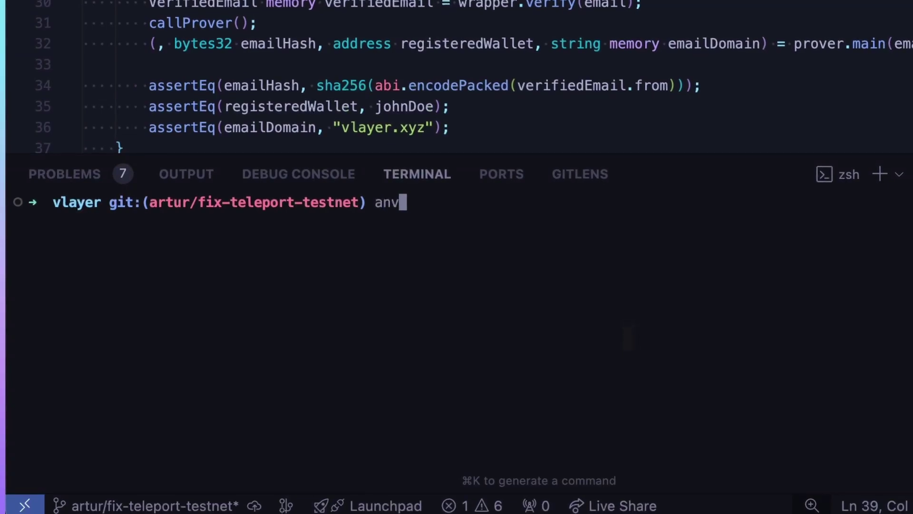
type("il")
key("Return")
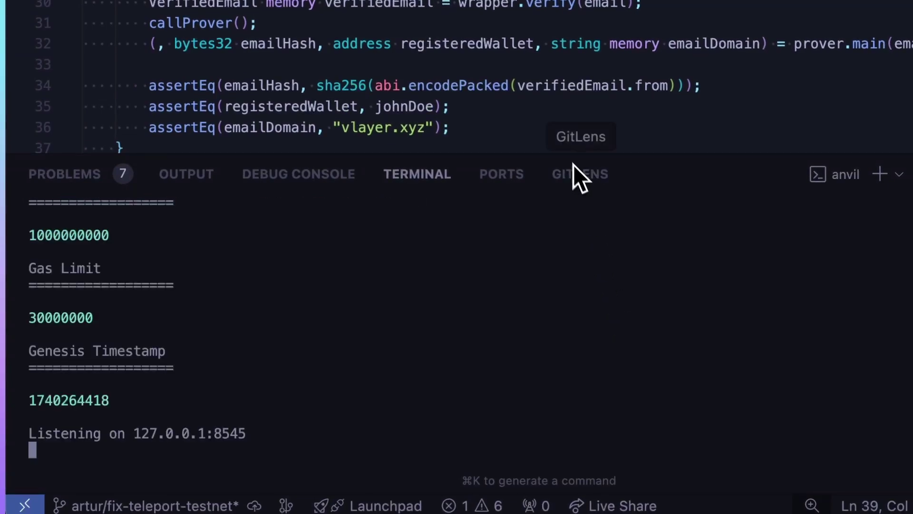
left_click_drag(569, 153, 557, 18)
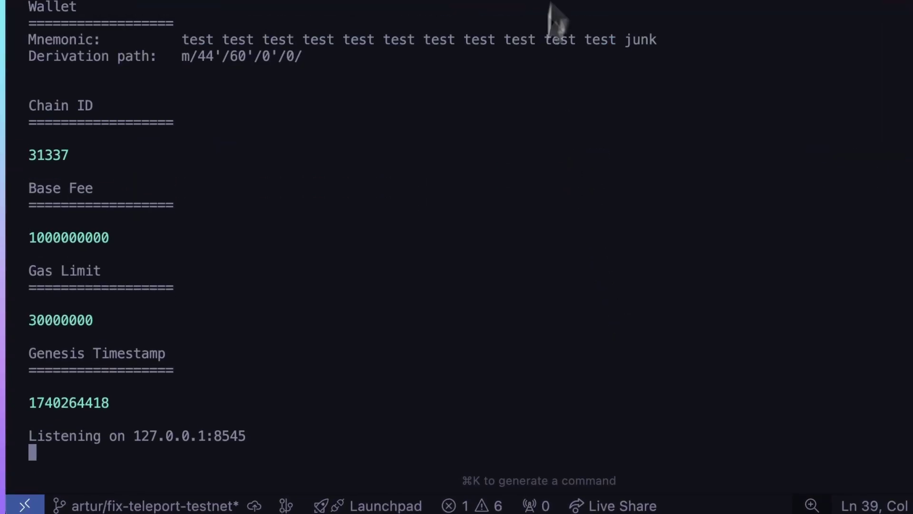
scroll(528, 118, "up", 5)
scroll(528, 118, "up", 3)
scroll(528, 118, "up", 1)
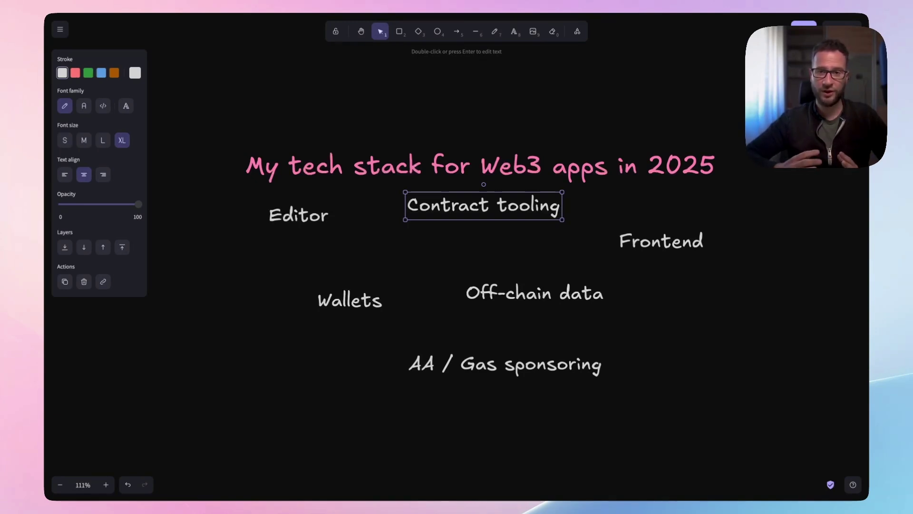
left_click(660, 241)
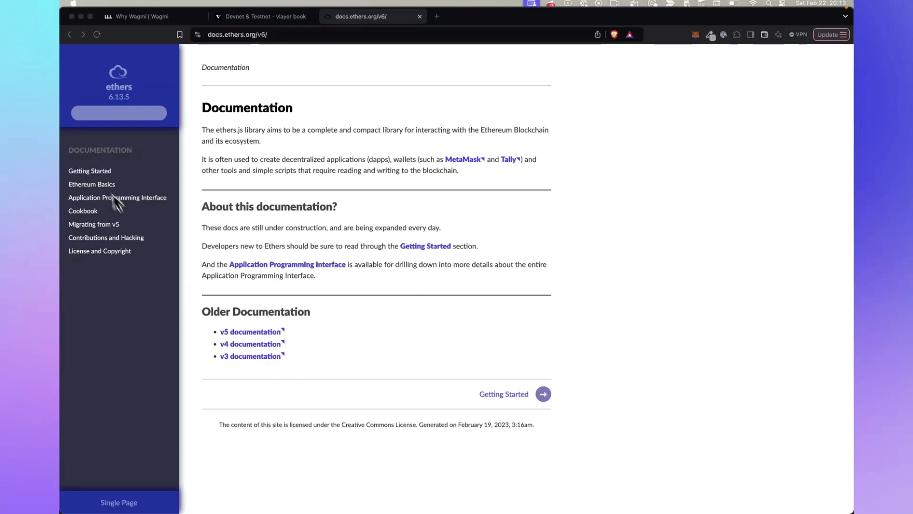
Step: Open the Getting Started guide from the ethers docs sidebar
left_click(95, 174)
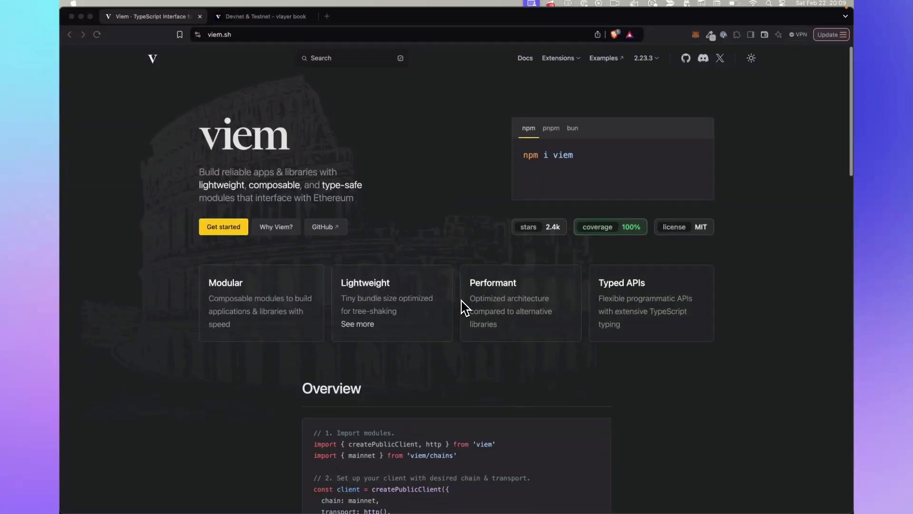
scroll(465, 306, "down", 1)
scroll(465, 306, "down", 1)
scroll(463, 307, "down", 1)
scroll(463, 307, "down", 1)
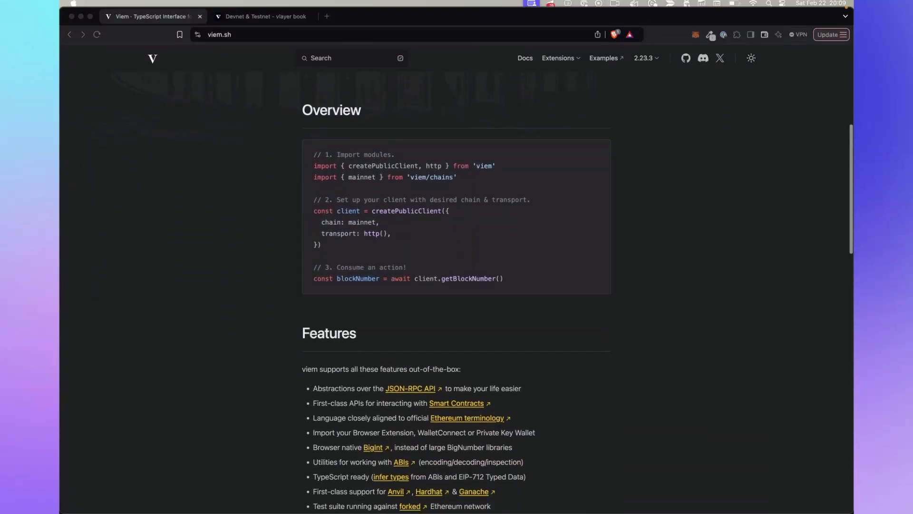
scroll(462, 307, "down", 1)
scroll(463, 307, "down", 1)
scroll(462, 307, "down", 1)
scroll(462, 307, "down", 2)
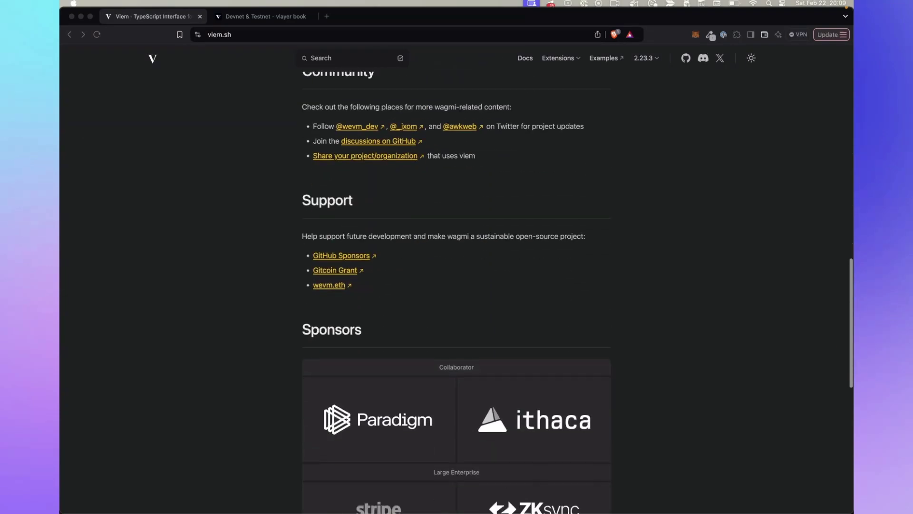
scroll(462, 307, "down", 2)
scroll(462, 307, "down", 2)
scroll(462, 307, "down", 2)
scroll(433, 200, "up", 10)
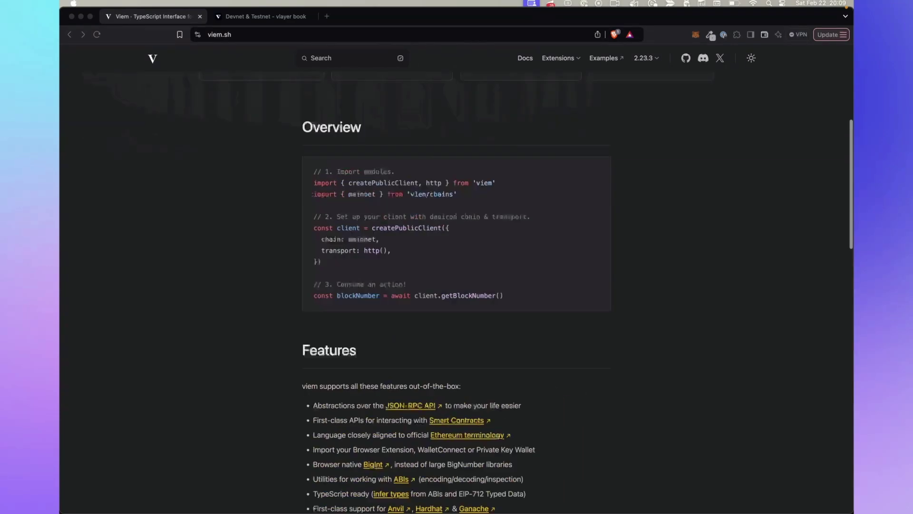
scroll(433, 200, "up", 5)
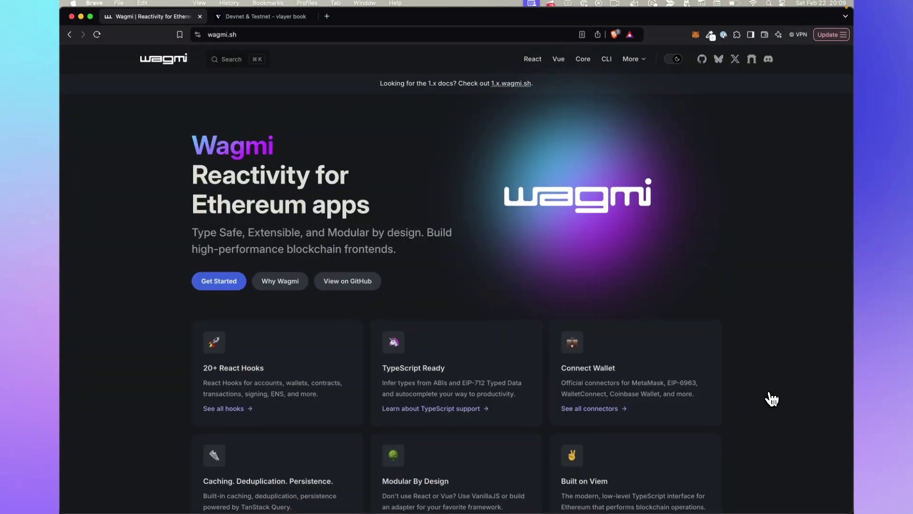
scroll(770, 398, "down", 2)
scroll(771, 399, "down", 3)
scroll(772, 400, "down", 2)
scroll(770, 398, "down", 3)
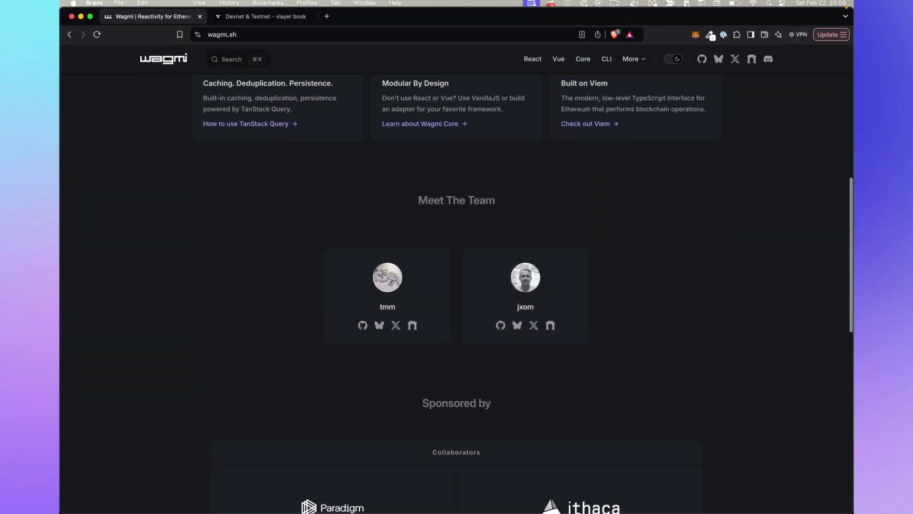
scroll(771, 399, "down", 5)
scroll(771, 398, "down", 3)
scroll(456, 285, "up", 7)
scroll(456, 285, "up", 3)
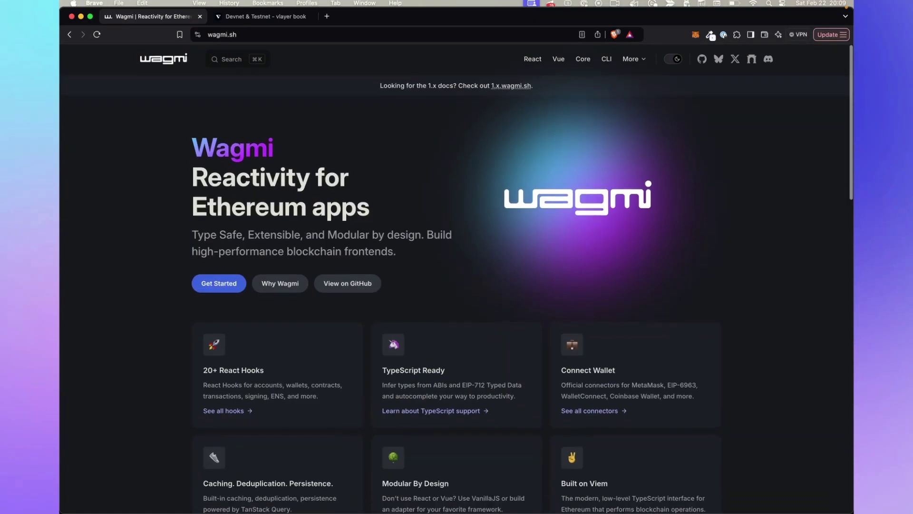
scroll(456, 286, "up", 1)
Step: Return to App.tsx in Cursor and expand the utils folder in the Explorer
key("super+Tab")
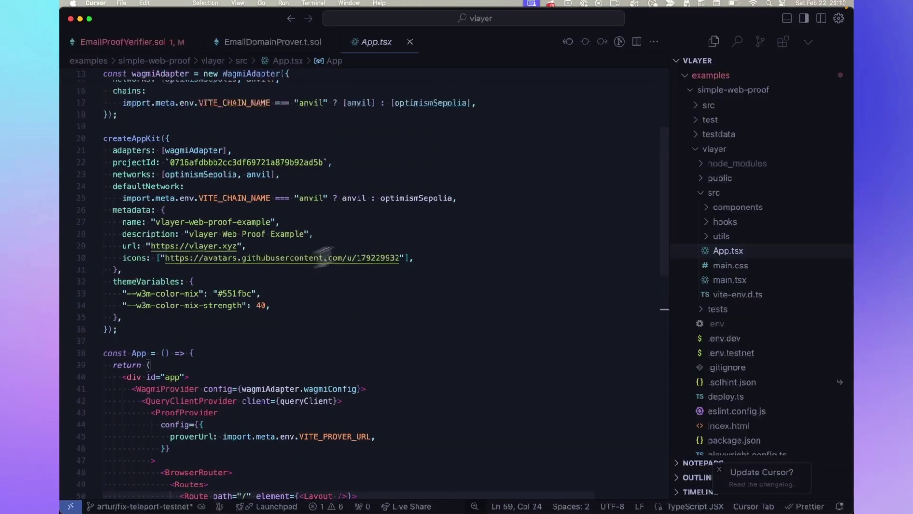
scroll(490, 187, "up", 1)
scroll(567, 359, "up", 1)
scroll(566, 358, "up", 2)
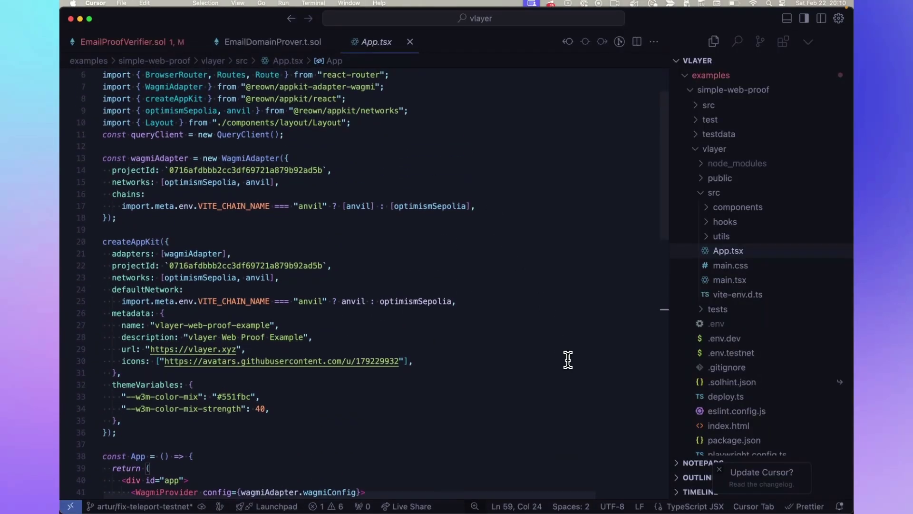
scroll(567, 359, "up", 1)
scroll(568, 360, "up", 1)
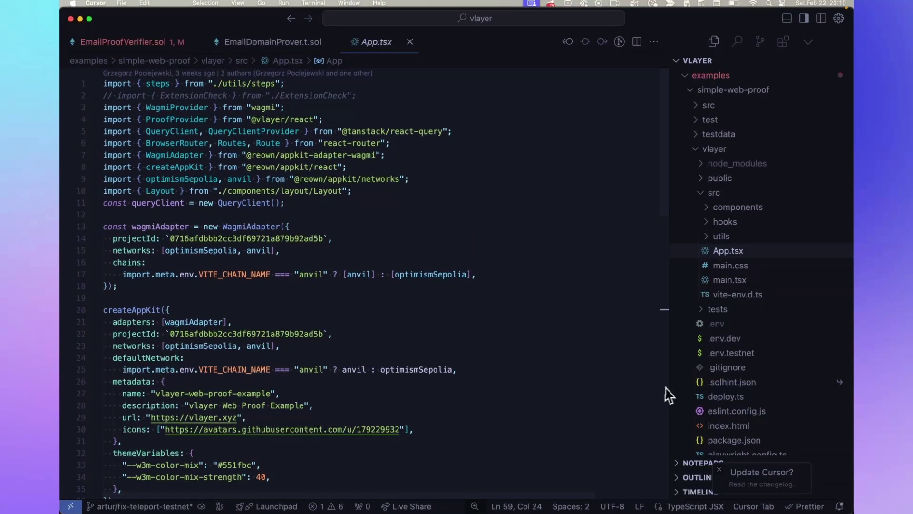
left_click(722, 238)
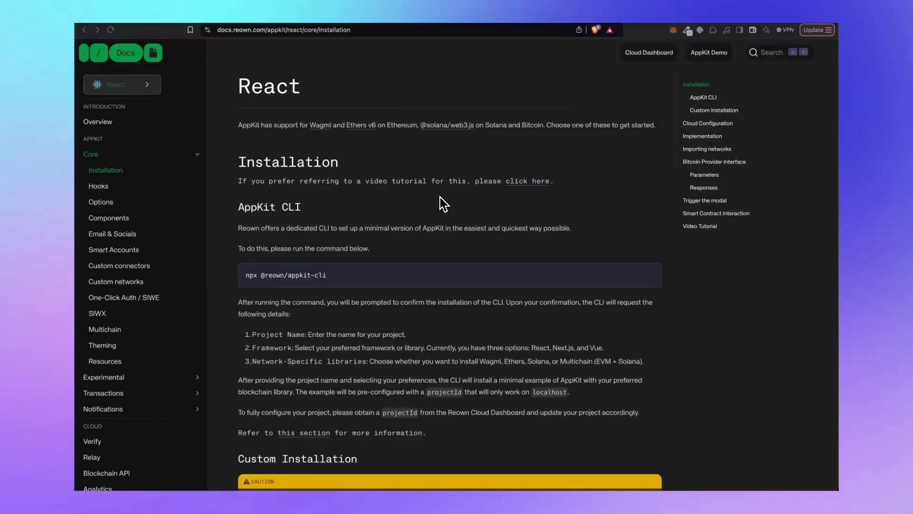
scroll(393, 231, "down", 2)
scroll(362, 252, "down", 4)
scroll(362, 253, "down", 2)
Step: Show the Bun install command, then visit Smart Accounts, Custom networks and Email & Socials
left_click(324, 249)
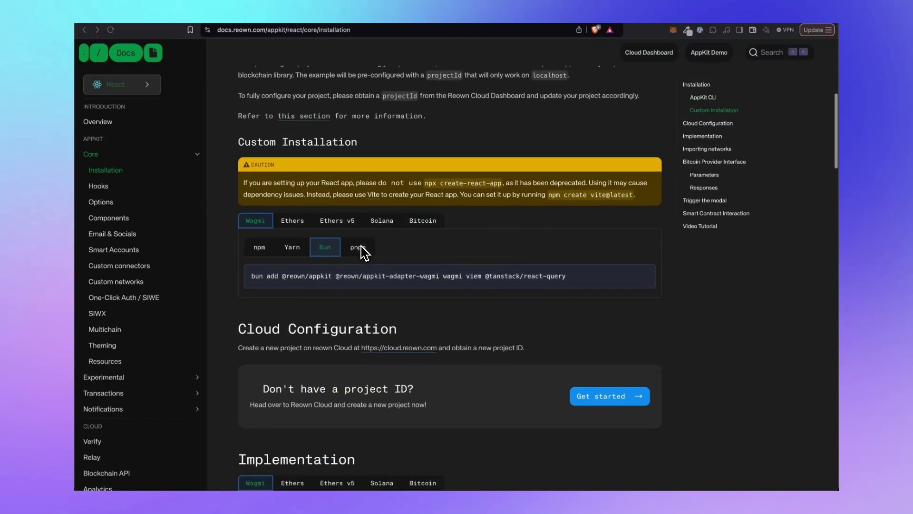
scroll(364, 251, "down", 1)
scroll(362, 253, "down", 1)
scroll(450, 278, "down", 1)
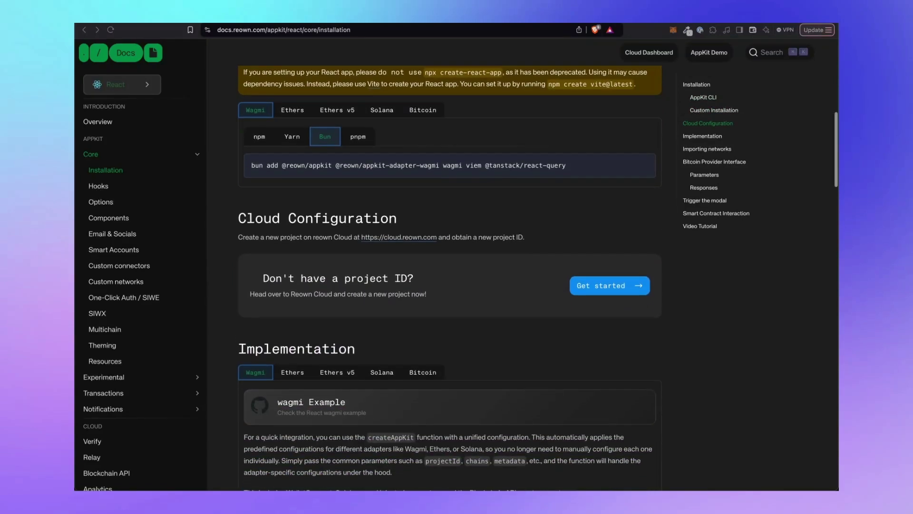
scroll(449, 278, "down", 1)
scroll(450, 279, "down", 2)
scroll(449, 278, "down", 1)
scroll(450, 279, "down", 2)
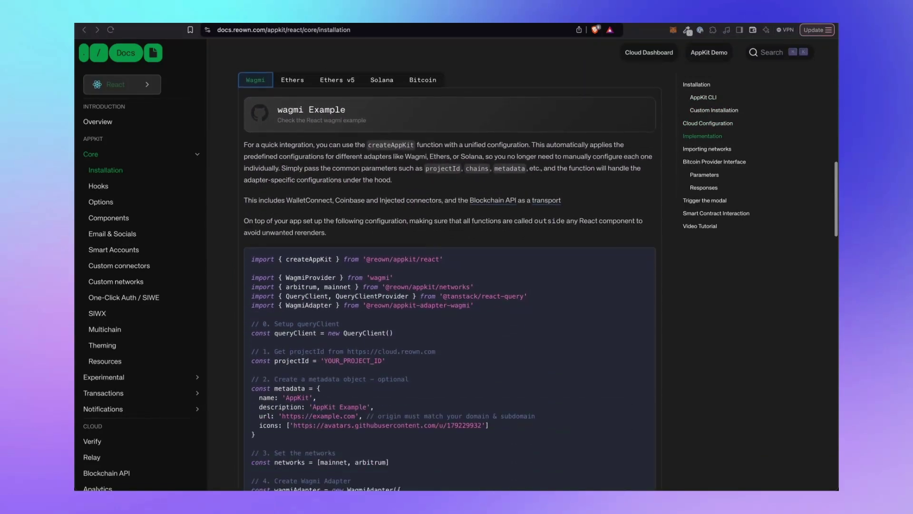
scroll(450, 278, "down", 1)
scroll(449, 278, "down", 1)
scroll(449, 278, "down", 1)
scroll(450, 279, "down", 2)
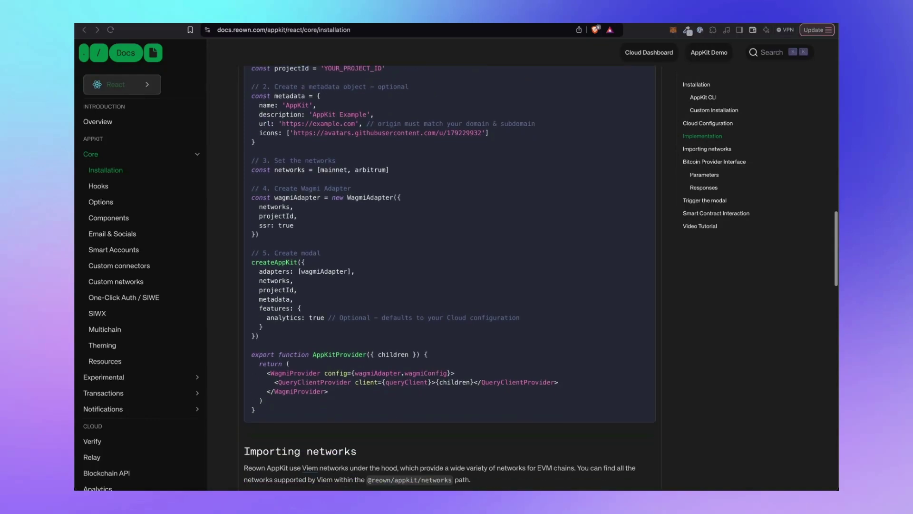
scroll(450, 278, "down", 2)
scroll(449, 279, "down", 2)
scroll(449, 278, "down", 1)
scroll(342, 251, "down", 2)
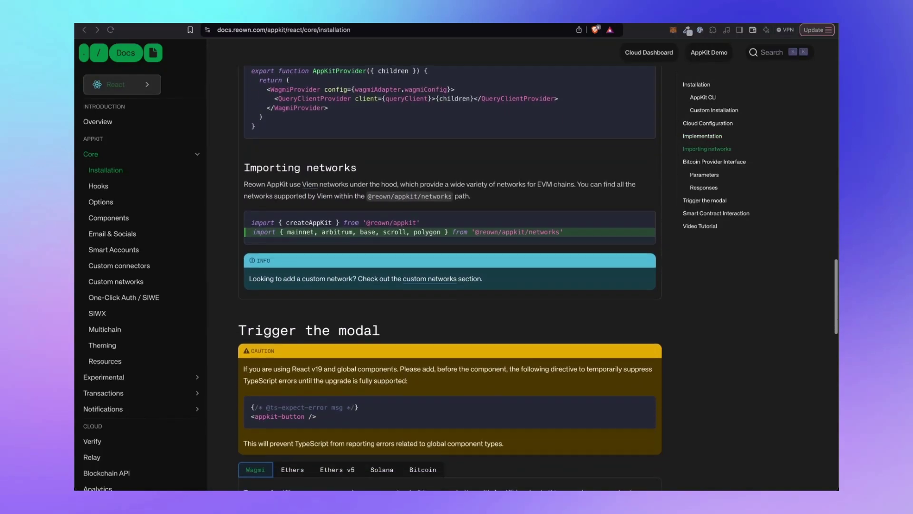
scroll(341, 251, "down", 1)
scroll(342, 251, "down", 2)
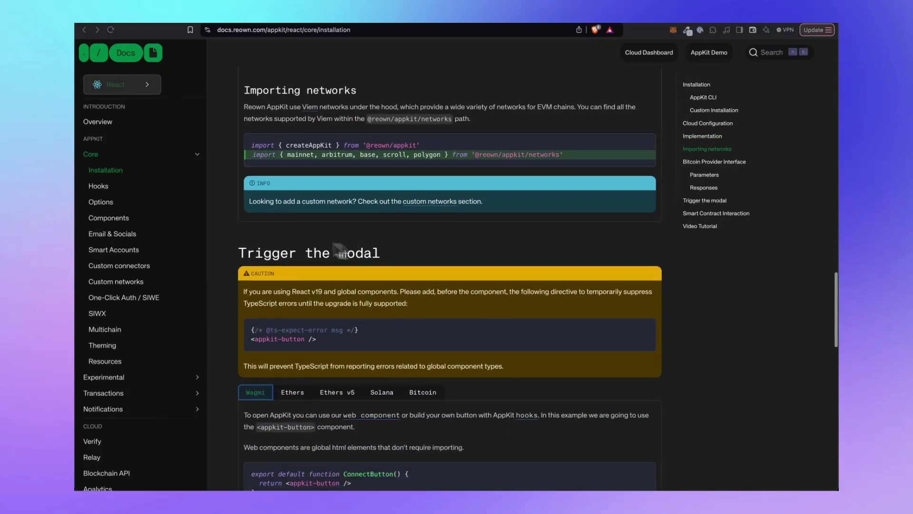
left_click(126, 252)
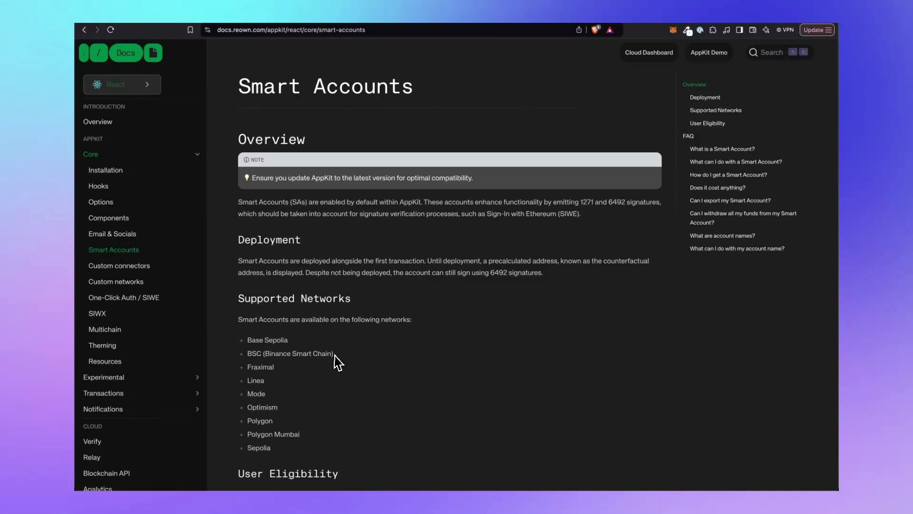
scroll(334, 360, "down", 1)
scroll(336, 361, "down", 2)
scroll(339, 361, "down", 2)
scroll(339, 361, "down", 2)
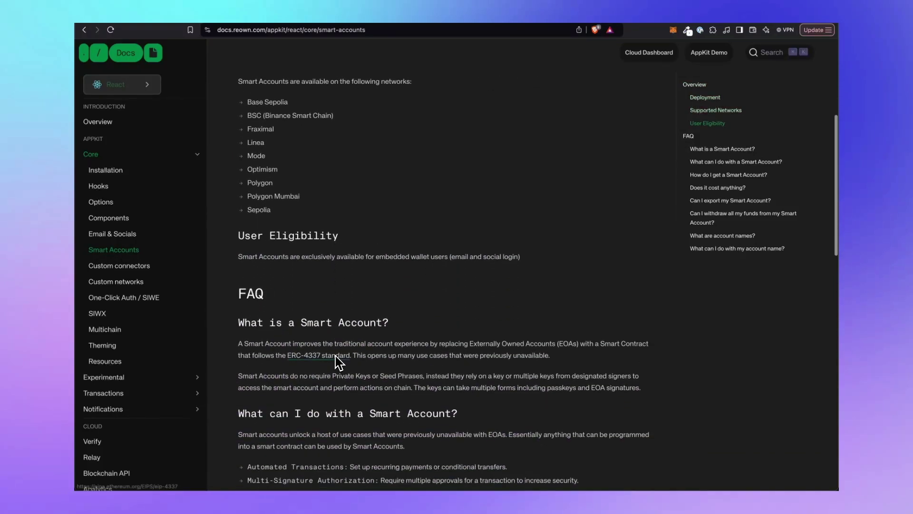
scroll(341, 359, "down", 1)
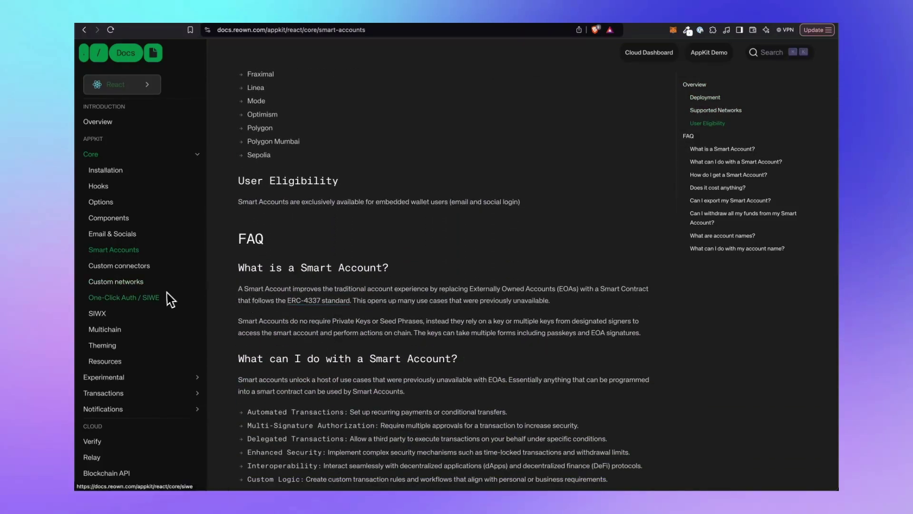
left_click(140, 283)
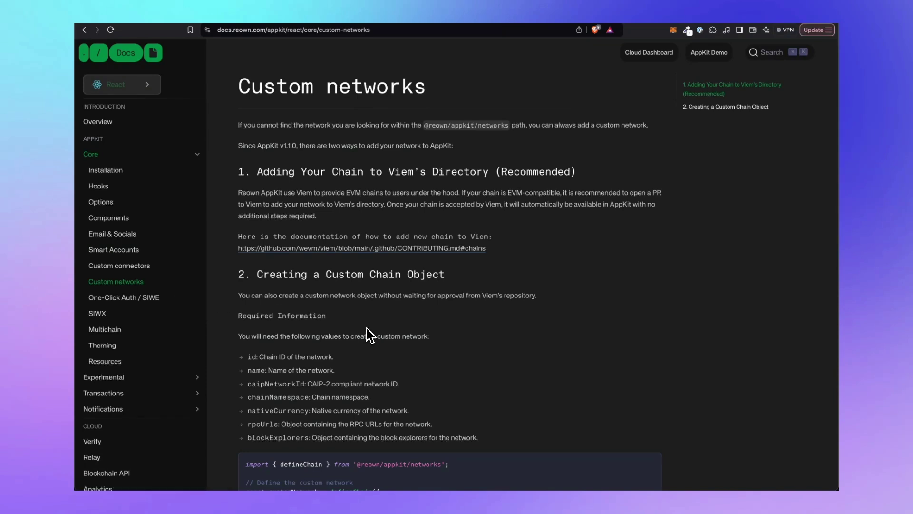
left_click(118, 234)
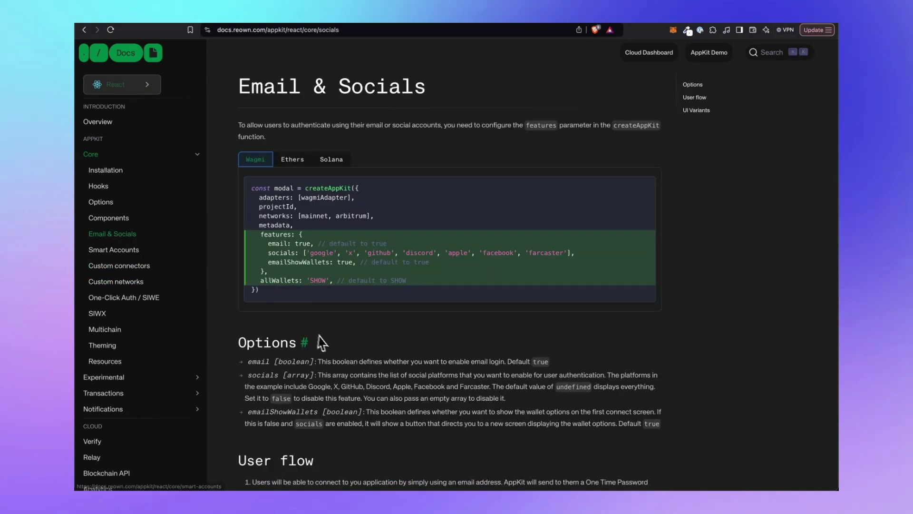
scroll(325, 345, "down", 1)
scroll(326, 344, "down", 1)
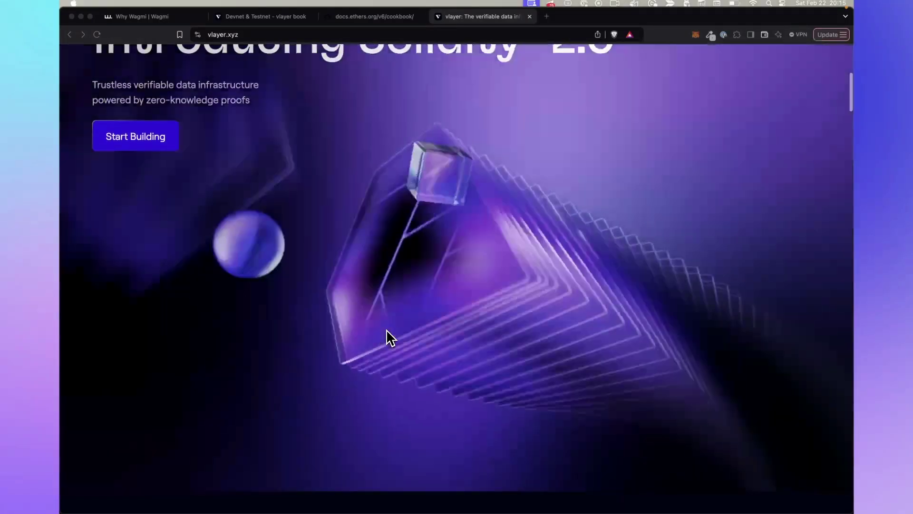
scroll(388, 332, "down", 3)
scroll(388, 332, "down", 3)
scroll(456, 264, "down", 3)
scroll(456, 263, "down", 5)
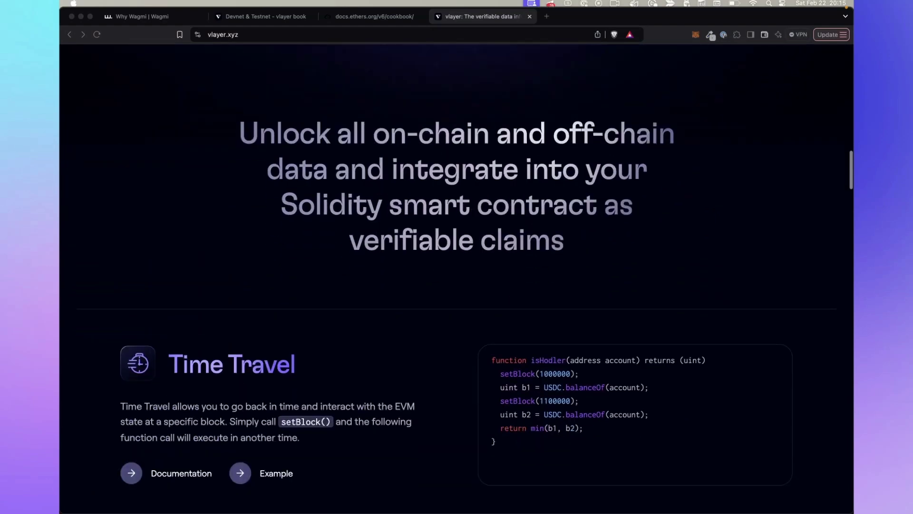
scroll(457, 264, "down", 3)
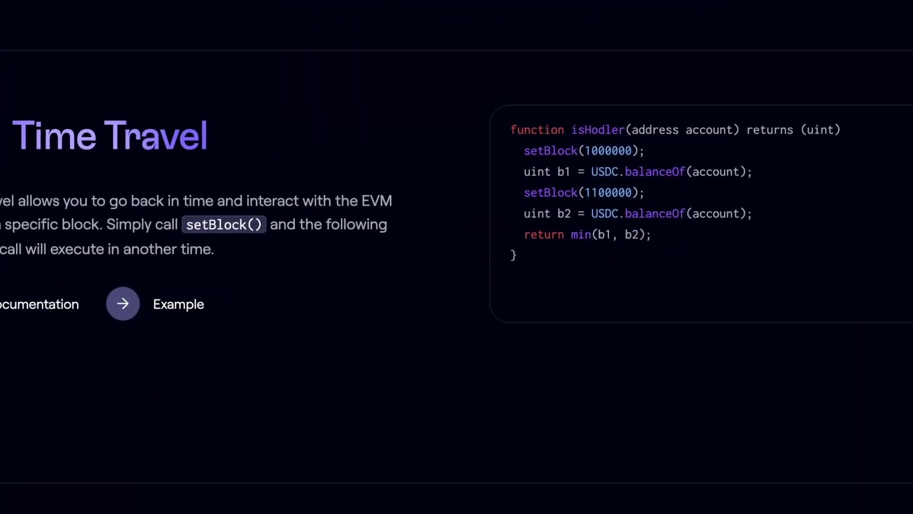
scroll(457, 464, "down", 2)
scroll(457, 257, "down", 2)
scroll(456, 258, "down", 1)
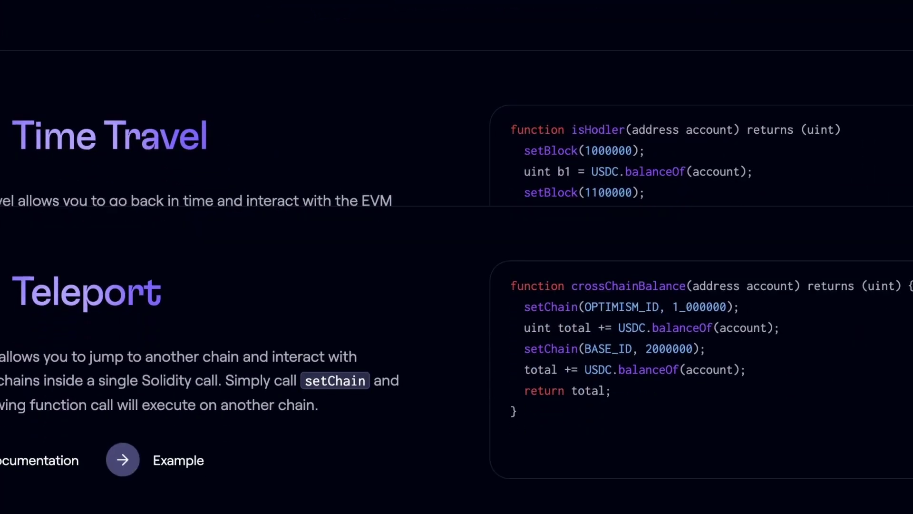
scroll(457, 257, "down", 2)
scroll(456, 258, "down", 2)
scroll(457, 257, "down", 2)
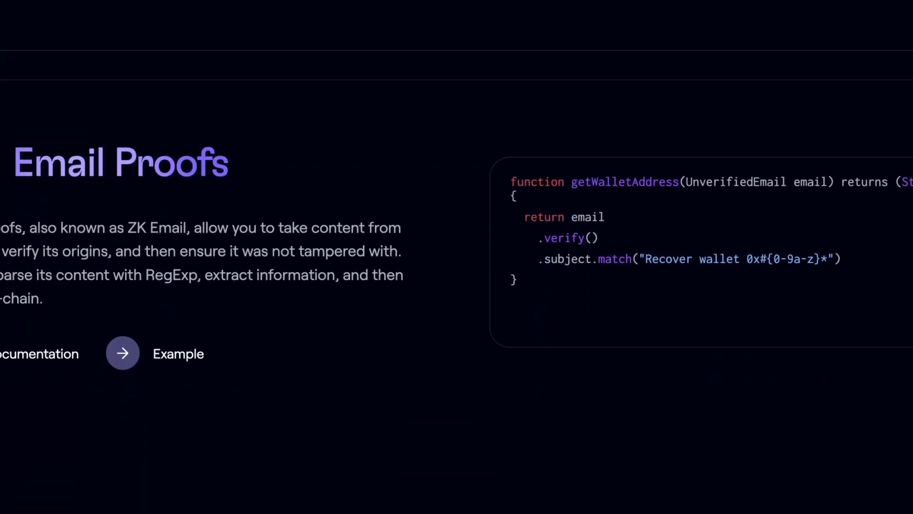
scroll(456, 257, "down", 3)
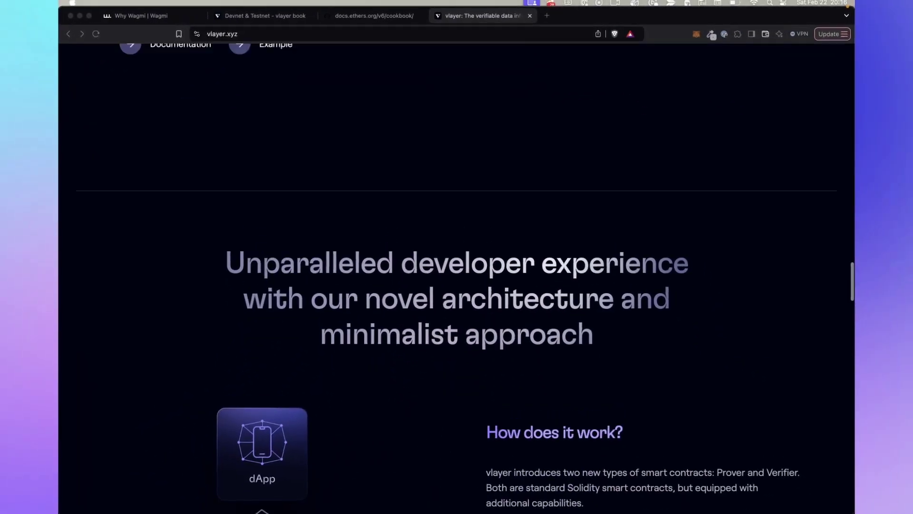
scroll(457, 279, "down", 1)
scroll(457, 278, "down", 2)
scroll(457, 279, "down", 1)
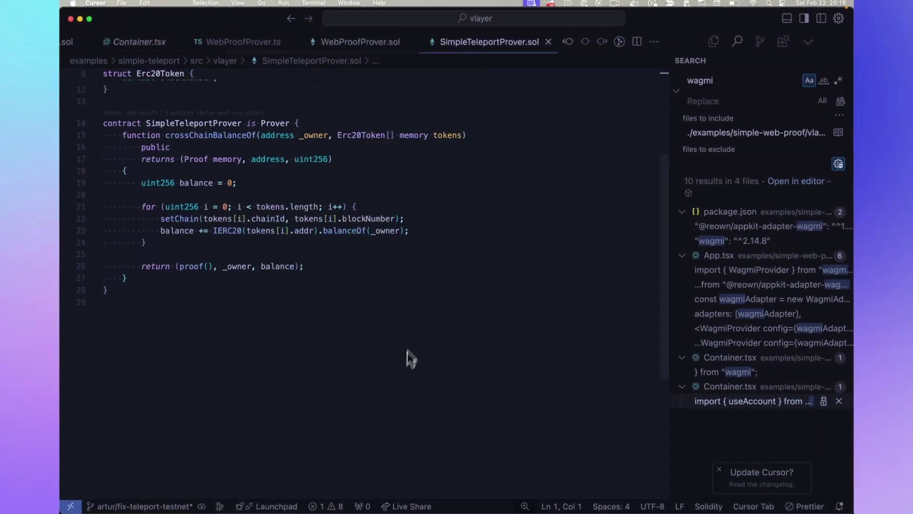
scroll(394, 346, "up", 1)
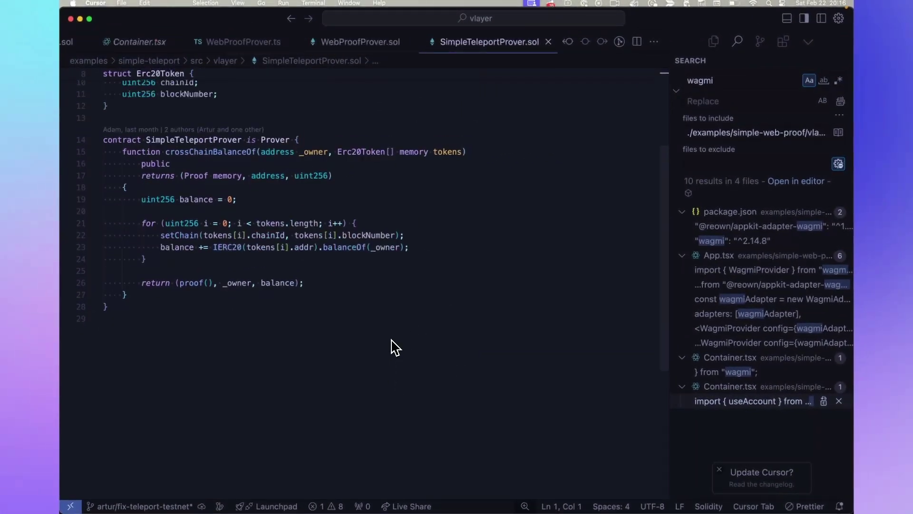
scroll(395, 346, "down", 2)
scroll(395, 346, "down", 2)
scroll(395, 346, "down", 1)
scroll(394, 346, "up", 1)
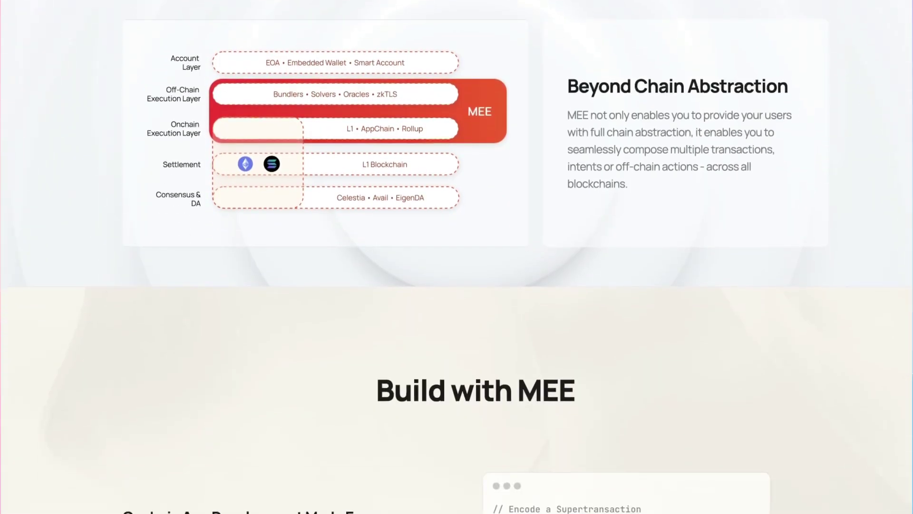
scroll(457, 258, "down", 3)
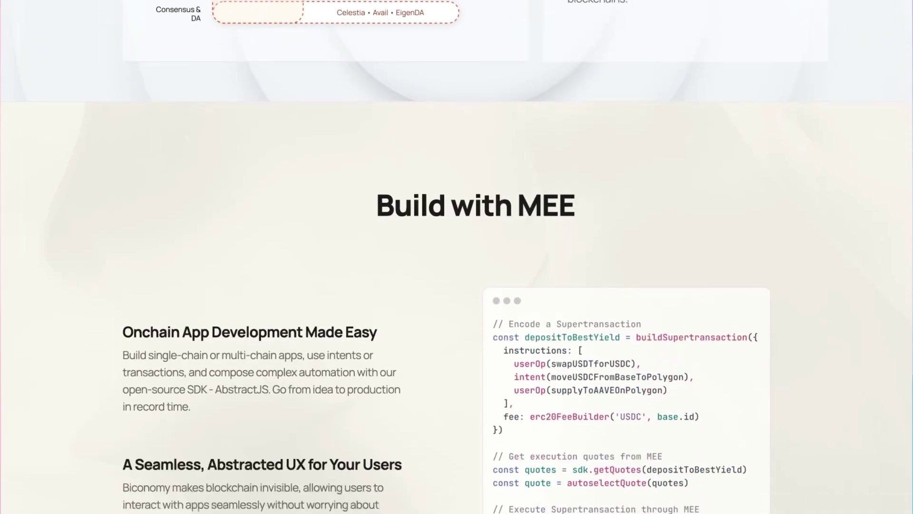
scroll(457, 256, "down", 2)
scroll(457, 257, "down", 4)
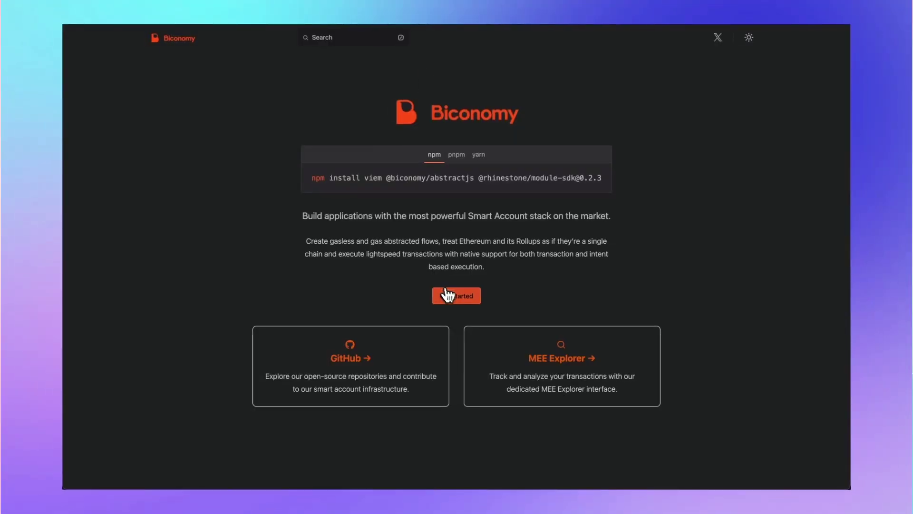
Step: Go via Get started to Batch Execution & Gasless TXs and open Execute a Simple UserOp
left_click(452, 298)
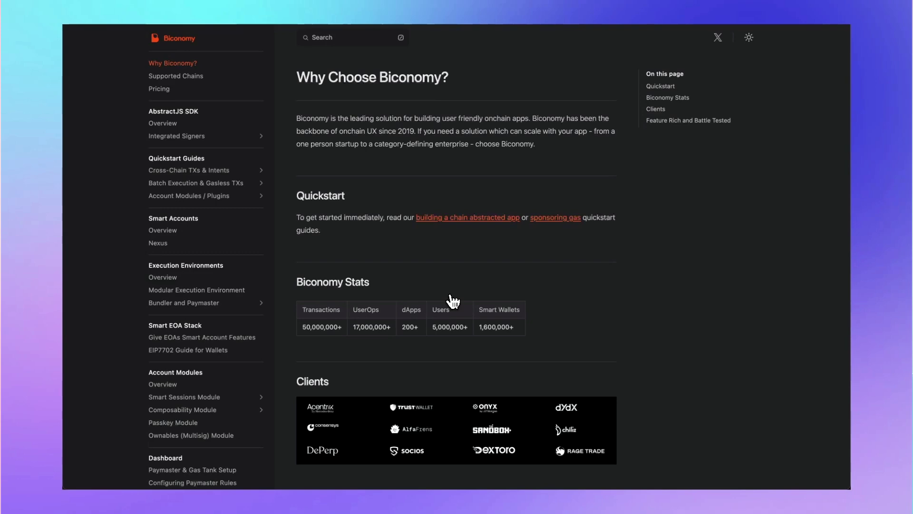
scroll(441, 295, "down", 2)
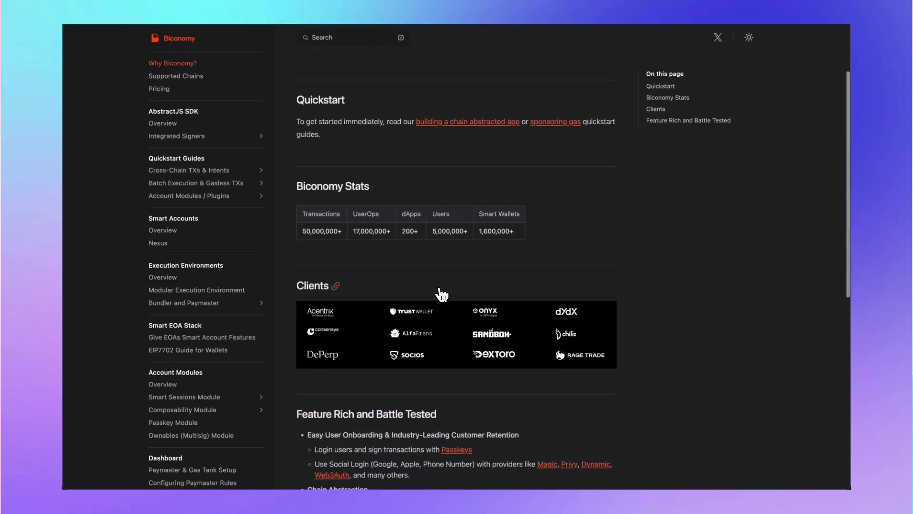
scroll(439, 294, "down", 4)
scroll(442, 292, "down", 2)
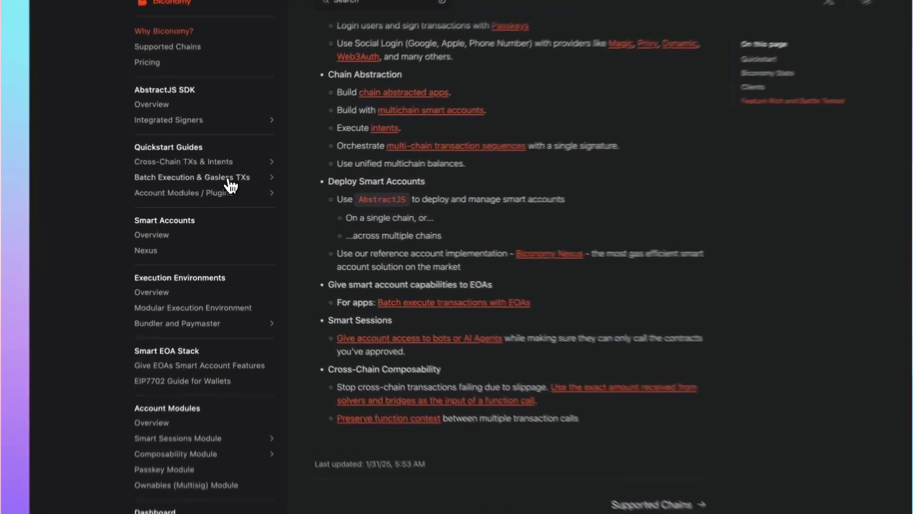
left_click(225, 184)
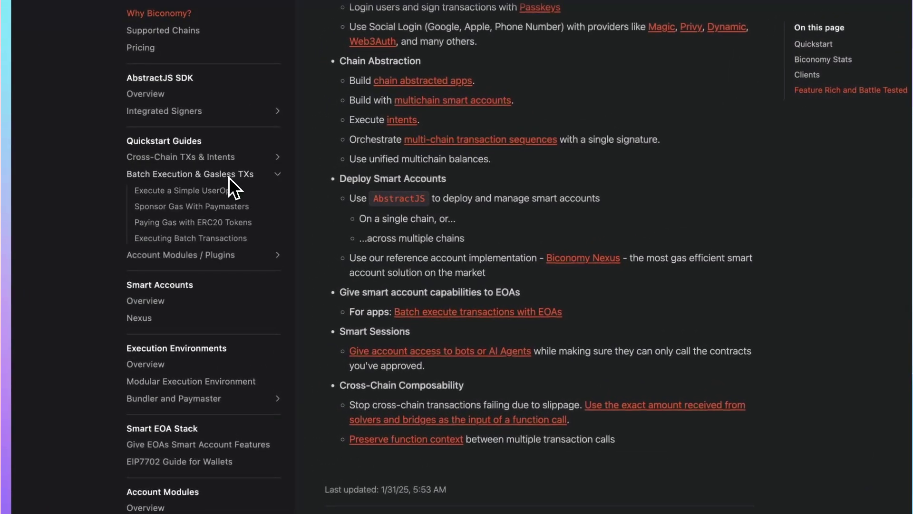
left_click(224, 203)
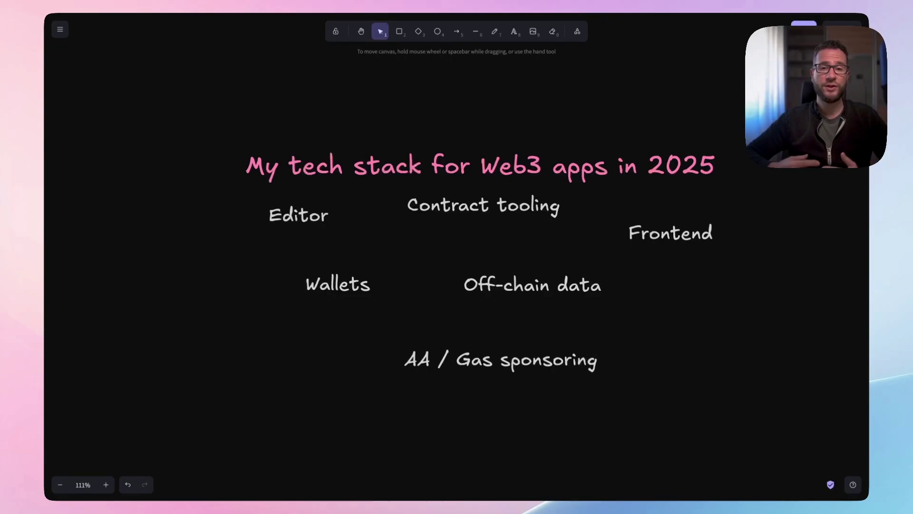